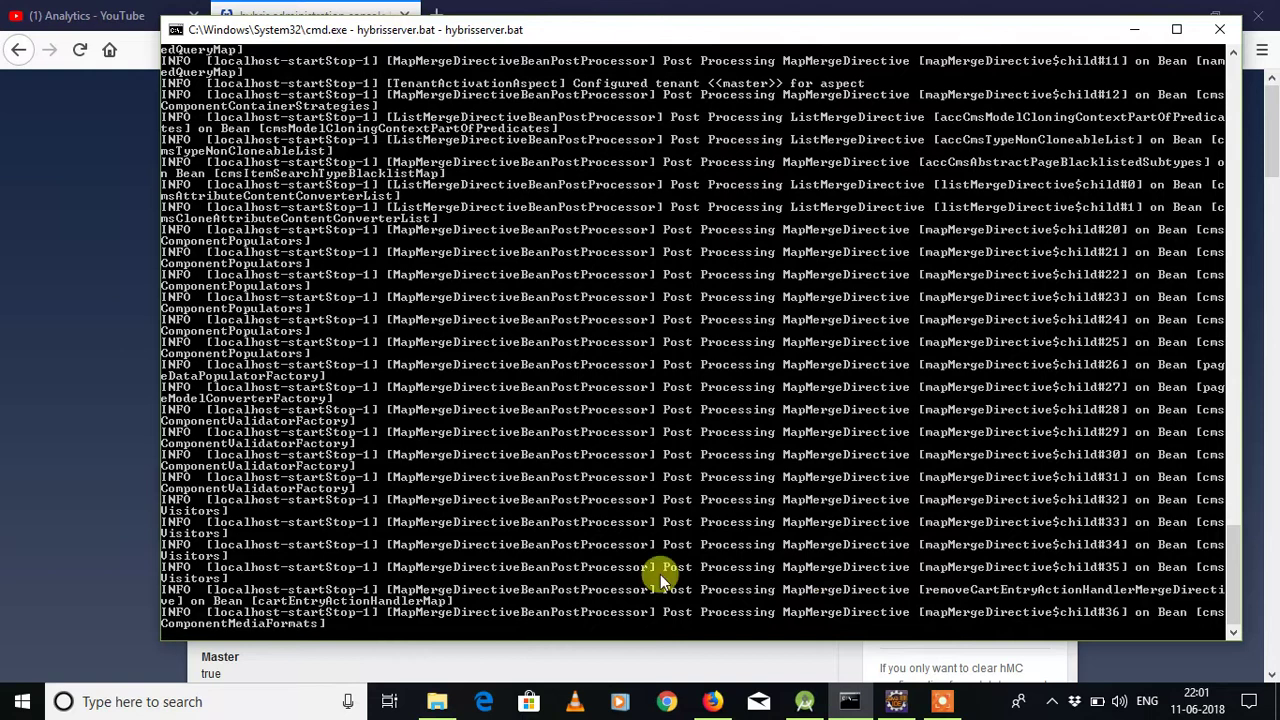
Switch to the hybris administration console's Update page in the browser and enable yacceleratorcore in the project data settings.
{"action": "left_click", "coordinate": [69, 464]}
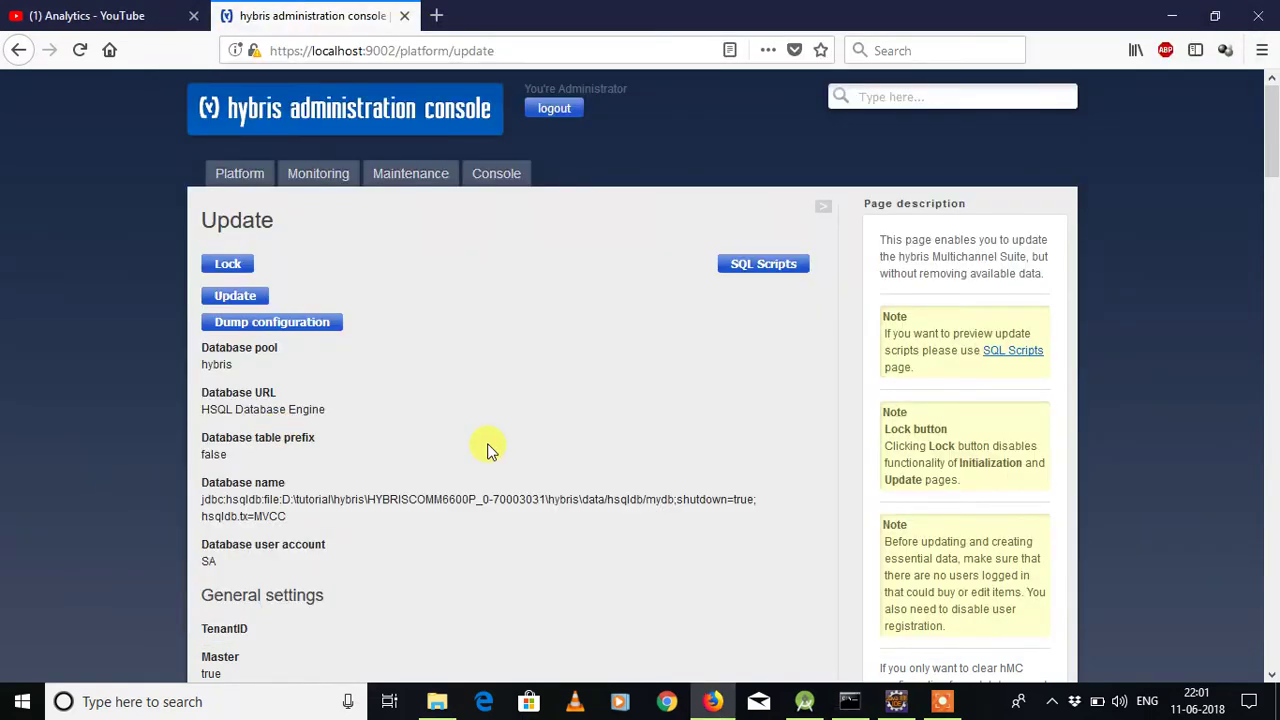
{"action": "scroll", "coordinate": [487, 448], "scroll_direction": "down", "scroll_amount": 10}
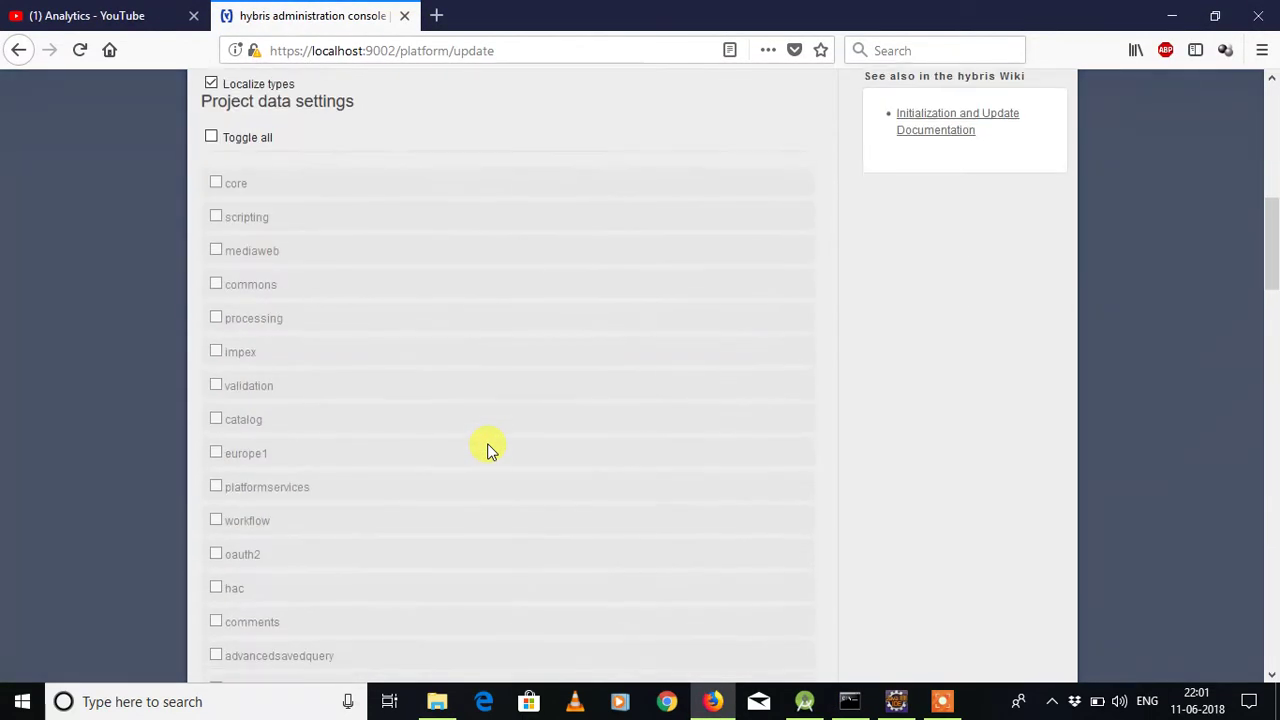
{"action": "scroll", "coordinate": [487, 448], "scroll_direction": "down", "scroll_amount": 8}
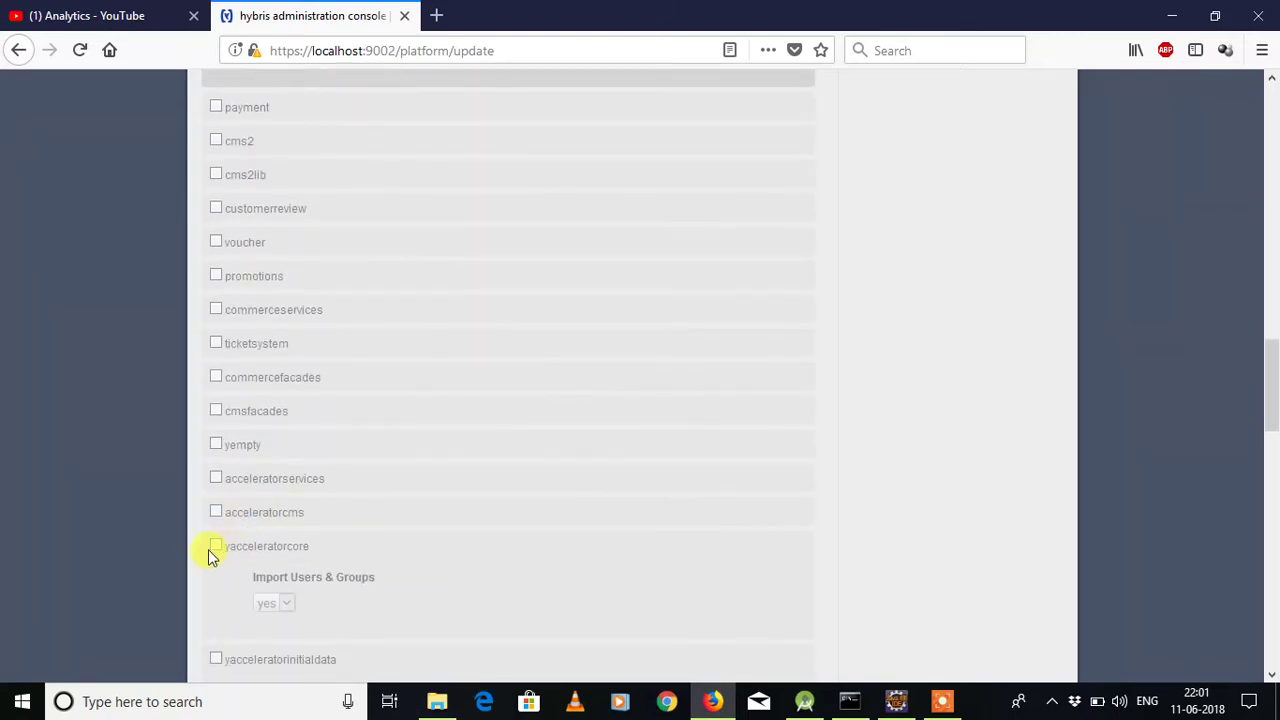
{"action": "left_click_drag", "start_coordinate": [310, 549], "coordinate": [226, 550]}
{"action": "left_click", "coordinate": [220, 550]}
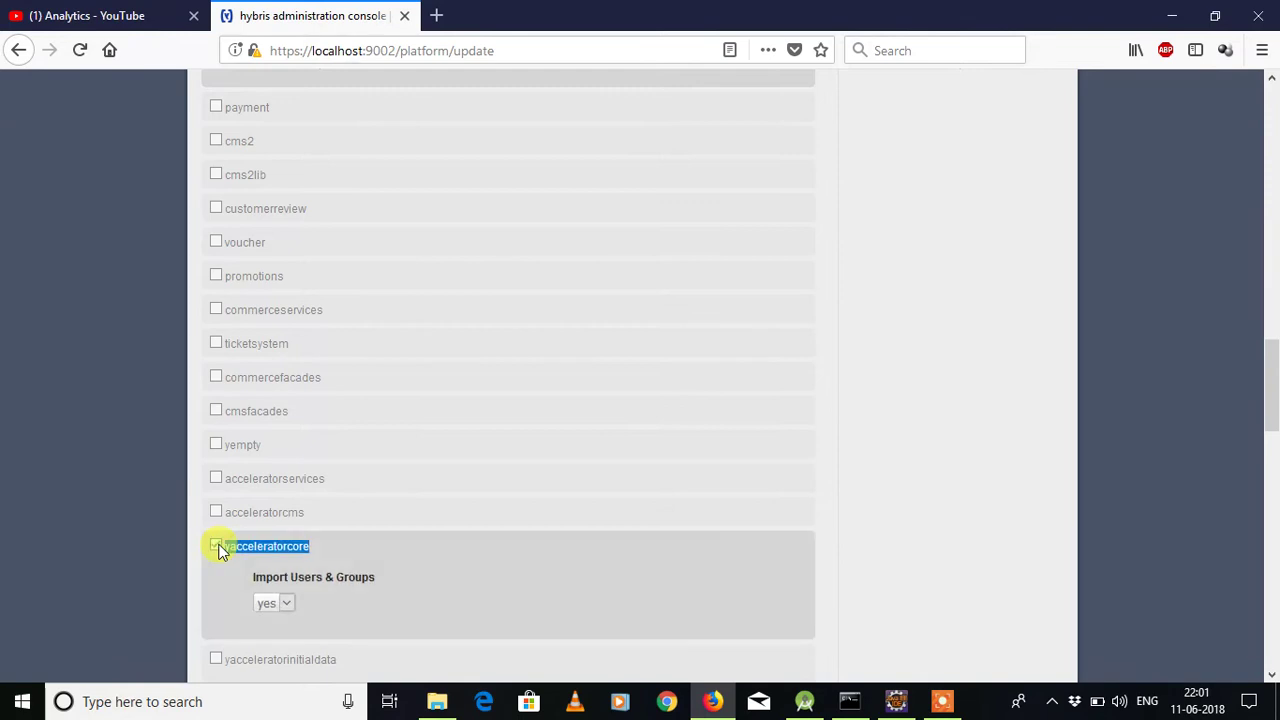
{"action": "left_click", "coordinate": [137, 566]}
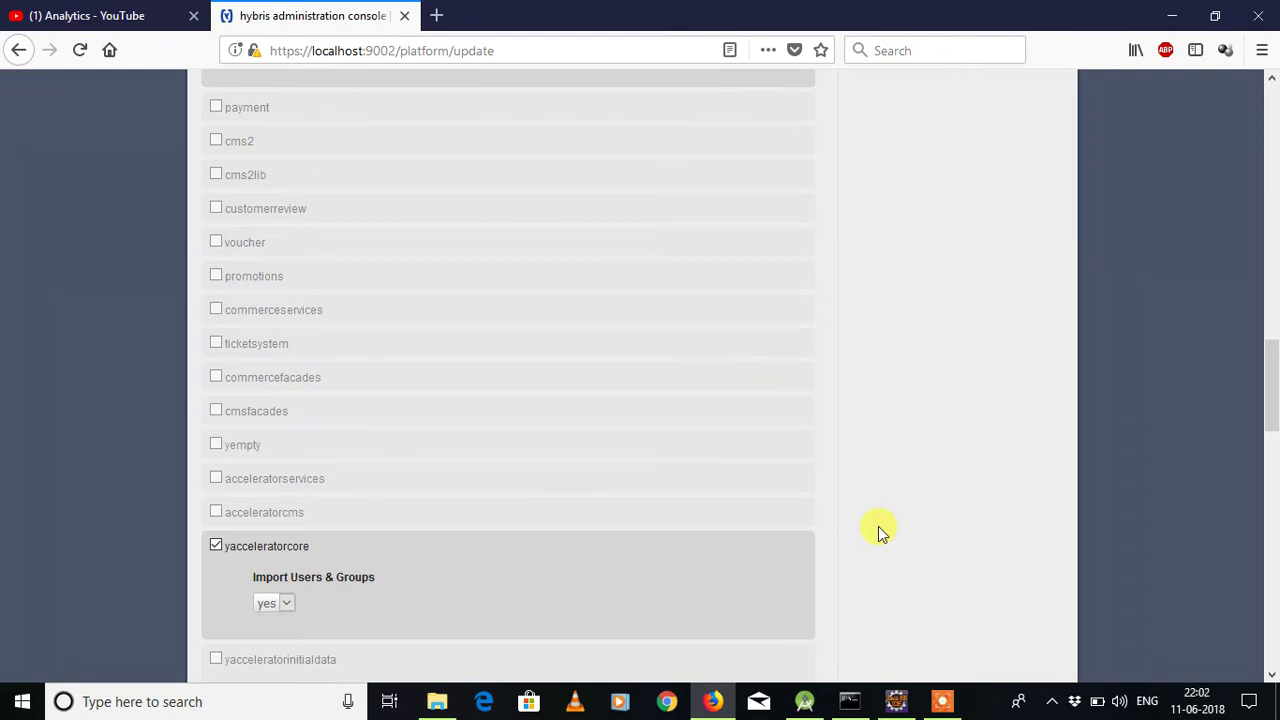
Review the Update page's general settings, including the Create essential data option.
{"action": "scroll", "coordinate": [878, 526], "scroll_direction": "up", "scroll_amount": 10}
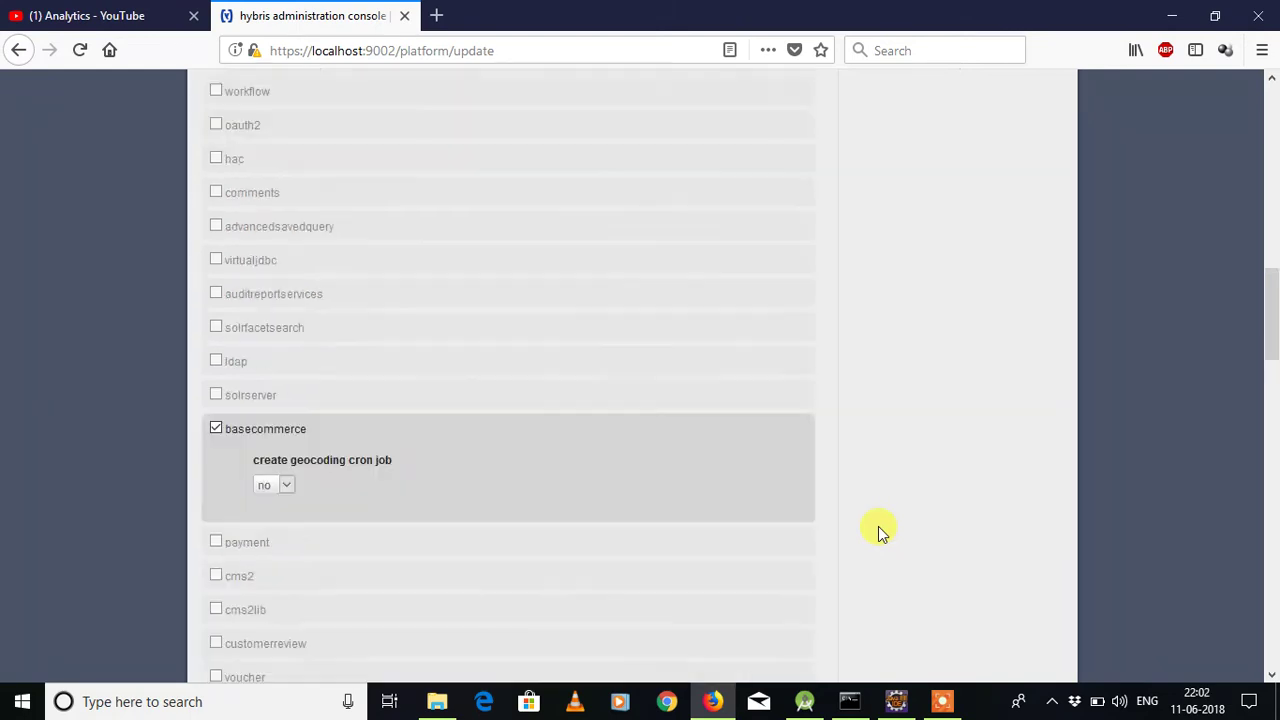
{"action": "scroll", "coordinate": [878, 526], "scroll_direction": "down", "scroll_amount": 3}
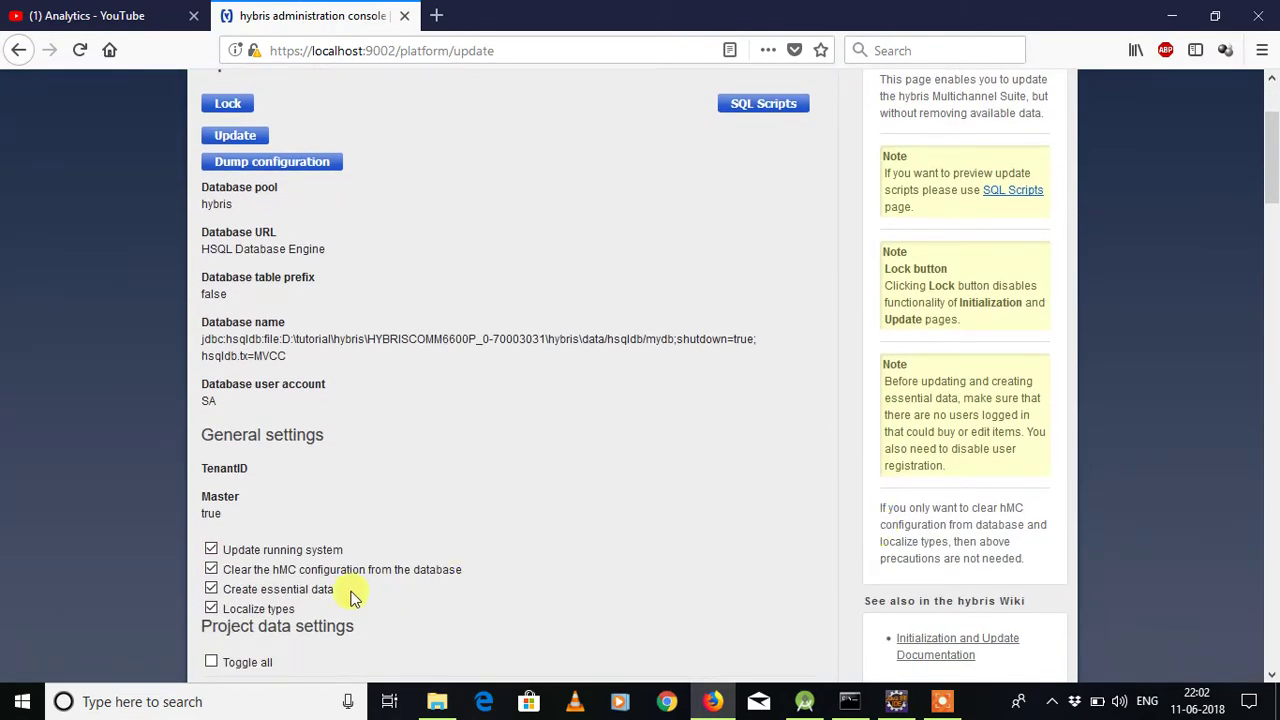
{"action": "left_click", "coordinate": [212, 590]}
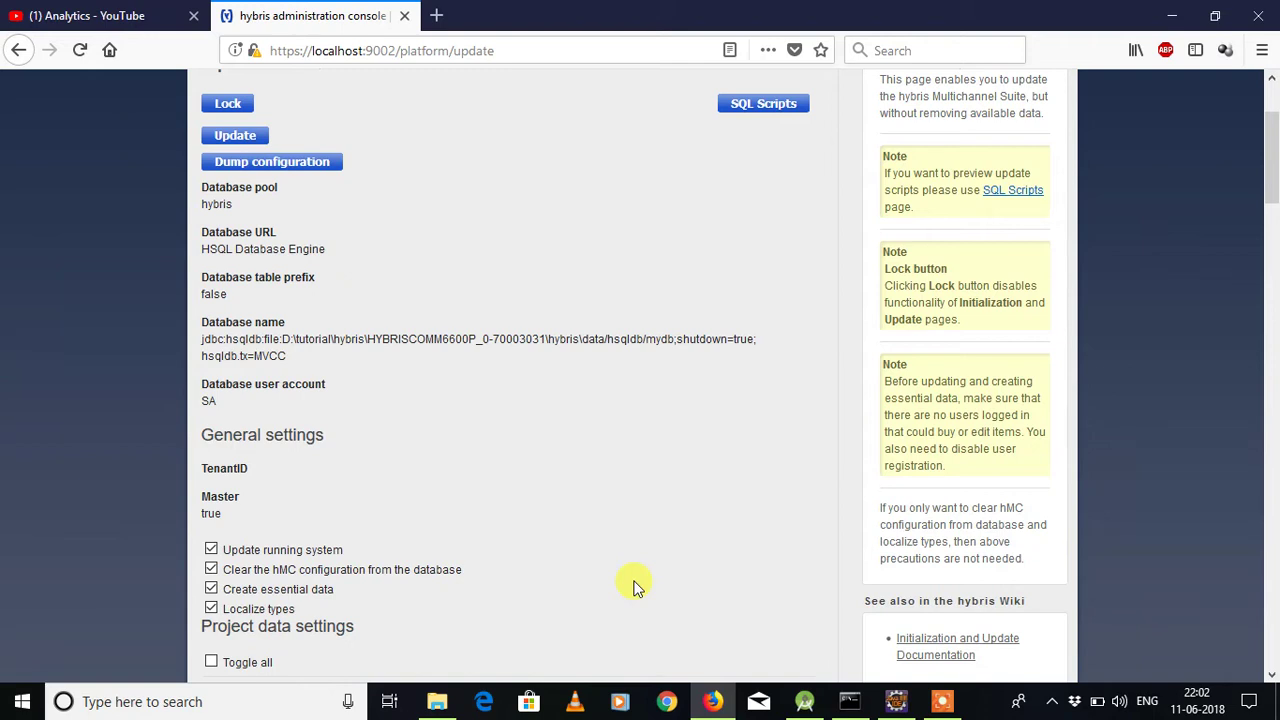
Switch to Eclipse and examine InitialDataSystemSetup.java from createProjectData back through createEssentialData to getInitializationOptions.
{"action": "mouse_move", "coordinate": [895, 707]}
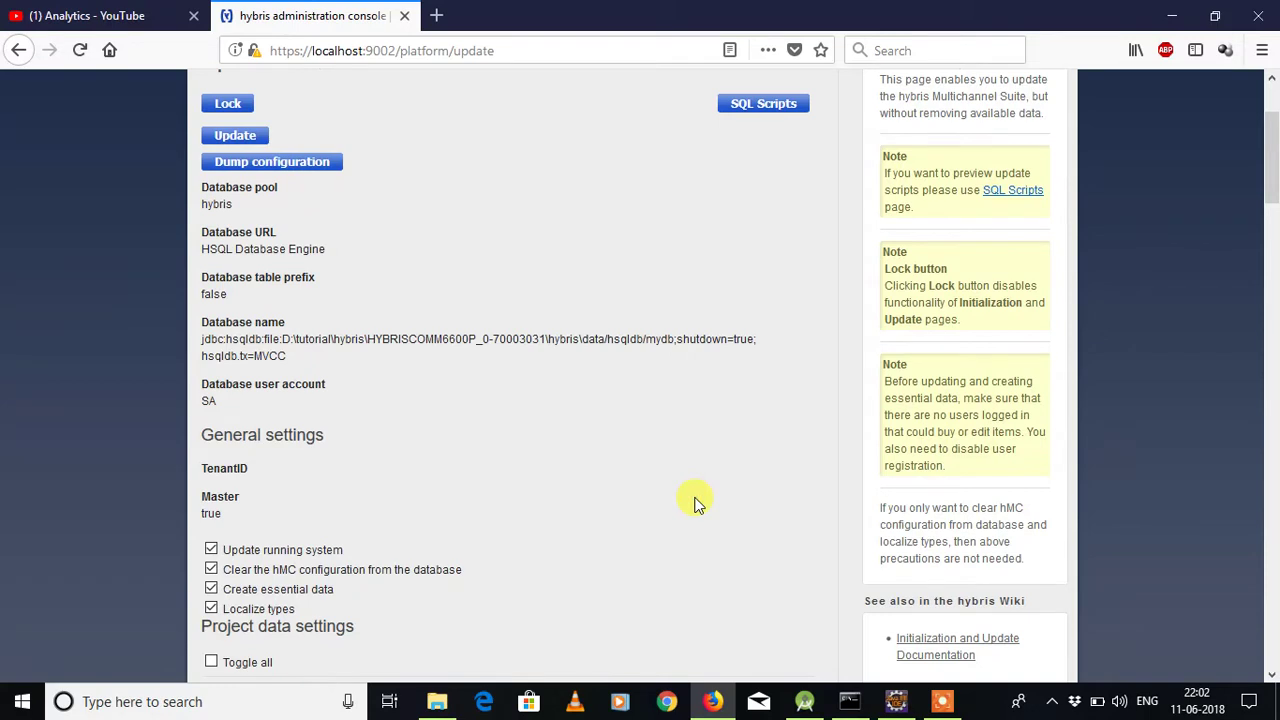
{"action": "key", "text": "alt"}
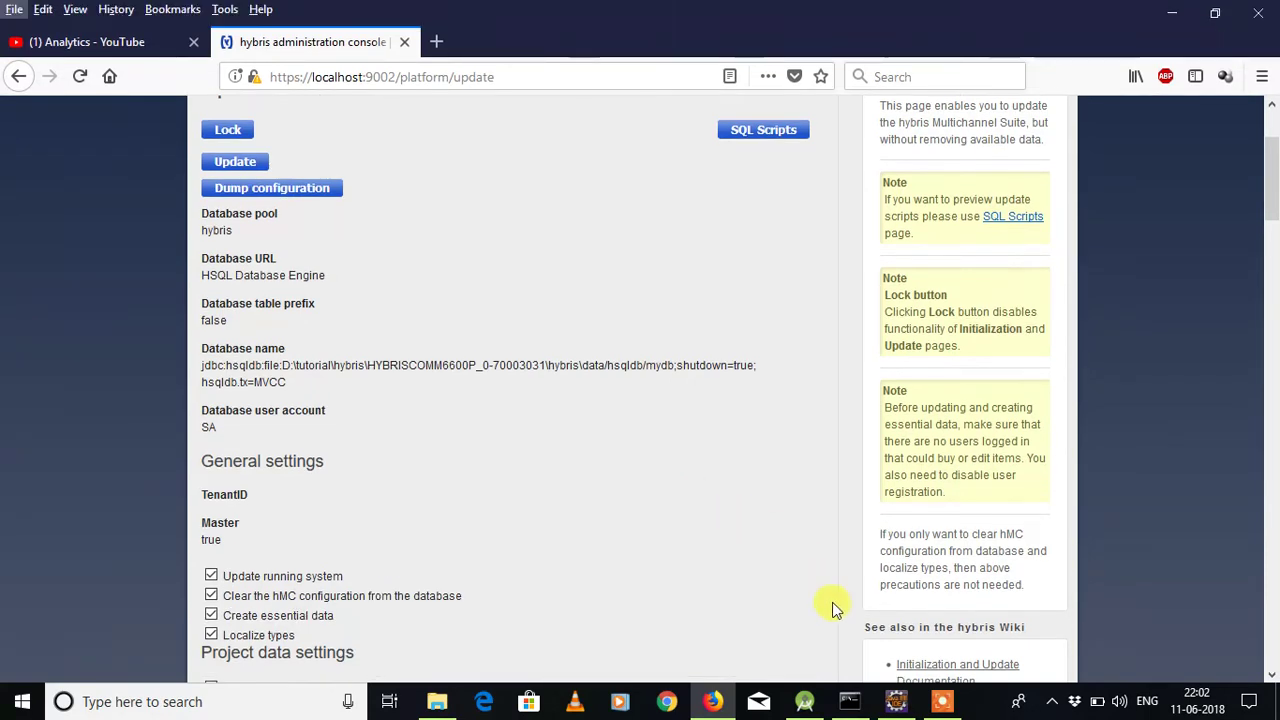
{"action": "left_click", "coordinate": [897, 700]}
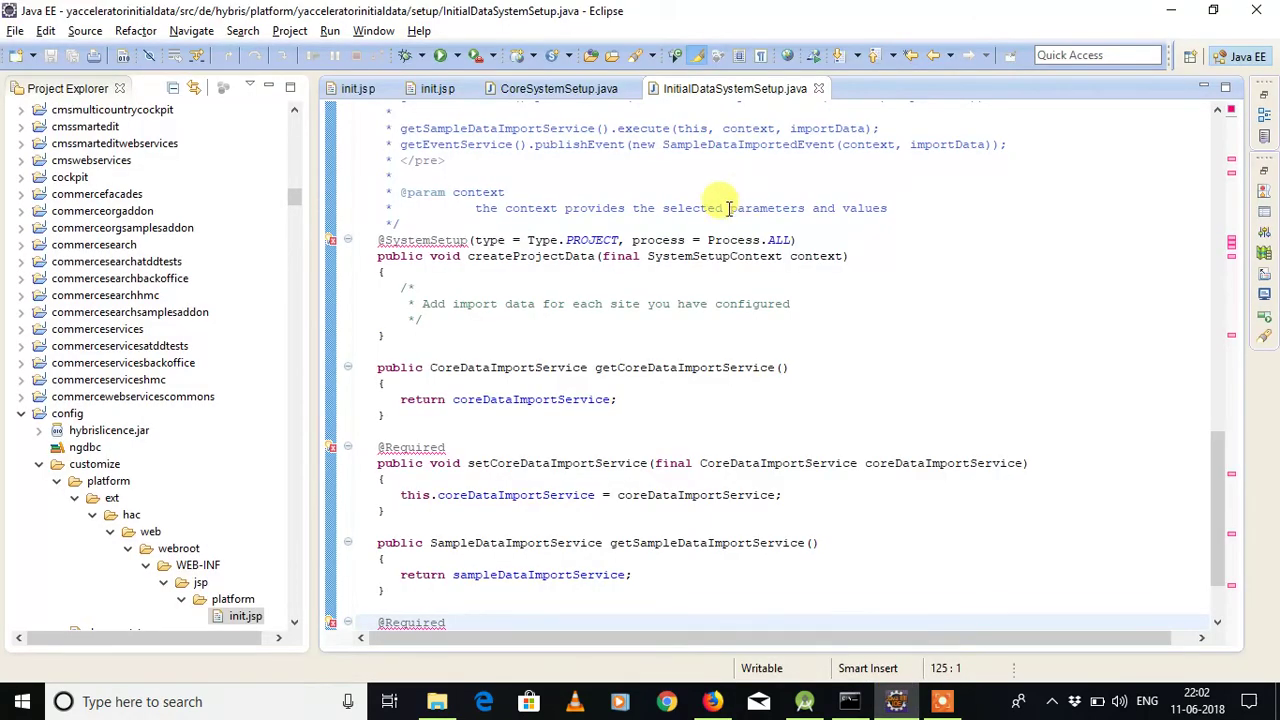
{"action": "left_click", "coordinate": [657, 208]}
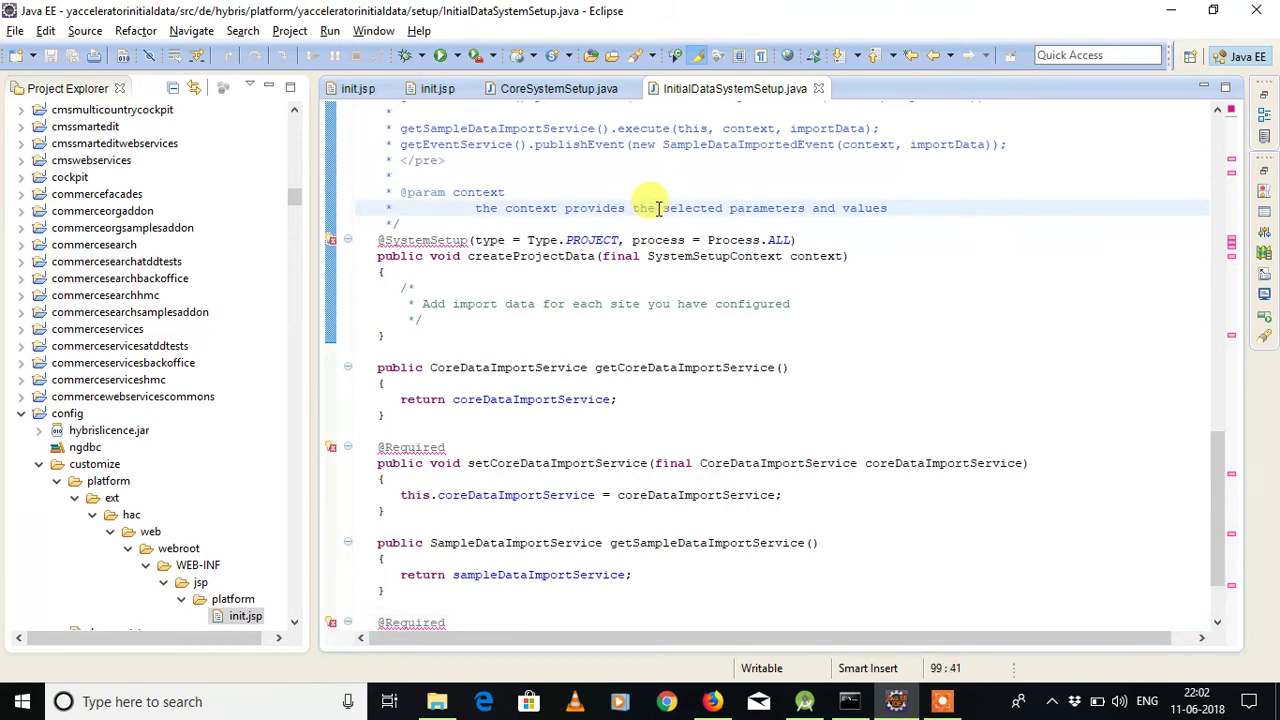
{"action": "left_click", "coordinate": [587, 92]}
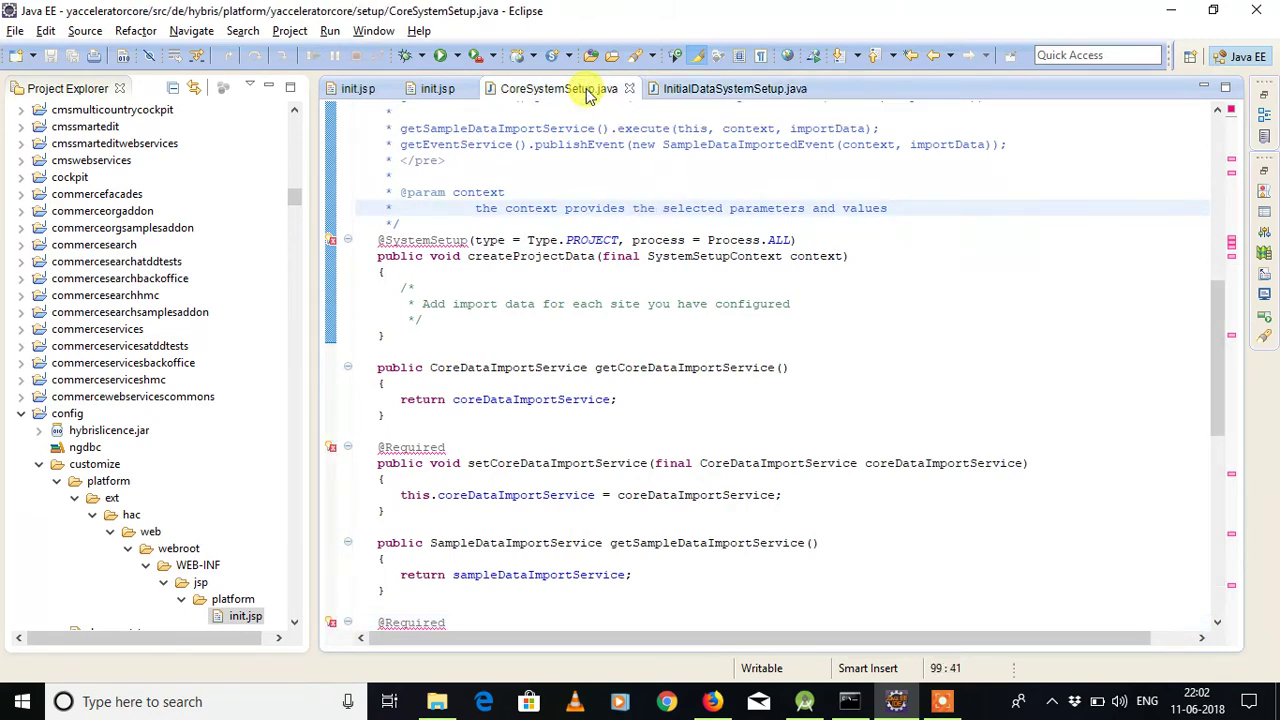
{"action": "left_click", "coordinate": [701, 94]}
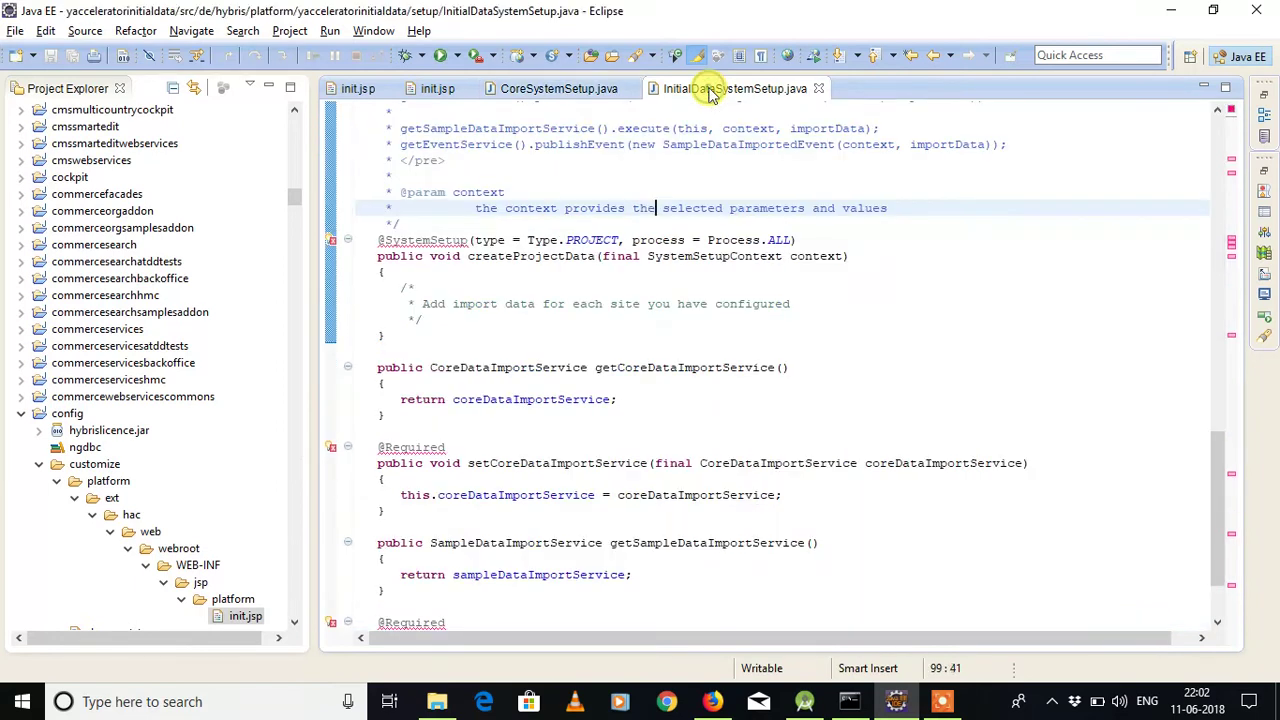
{"action": "left_click", "coordinate": [728, 237]}
{"action": "key", "text": "Up"}
{"action": "key", "text": "Up"}
{"action": "key", "text": "Up"}
{"action": "key", "text": "Up"}
{"action": "key", "text": "Up"}
{"action": "key", "text": "Up"}
{"action": "key", "text": "Up"}
{"action": "key", "text": "Up"}
{"action": "key", "text": "Up"}
{"action": "key", "text": "Up"}
{"action": "key", "text": "Up"}
{"action": "key", "text": "Up"}
{"action": "key", "text": "Up"}
{"action": "key", "text": "Up"}
{"action": "key", "text": "Up"}
{"action": "key", "text": "Up"}
{"action": "key", "text": "Up"}
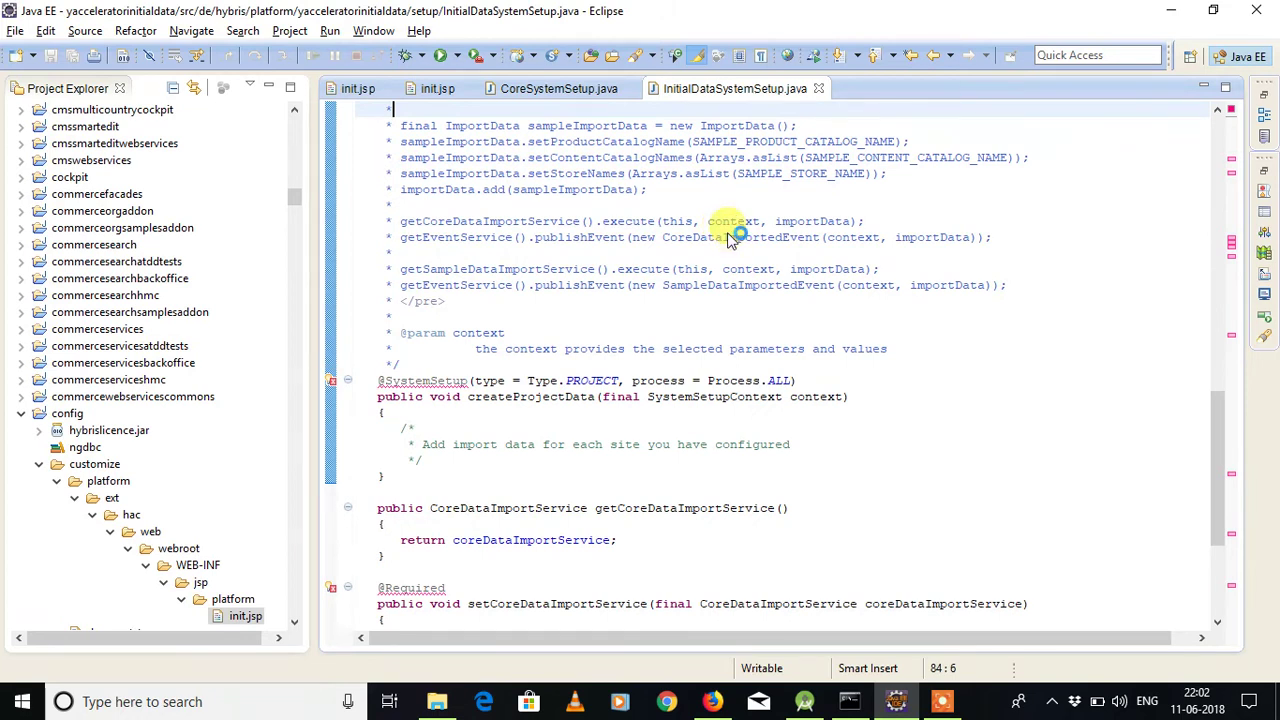
{"action": "key", "text": "Up"}
{"action": "key", "text": "Up"}
{"action": "key", "text": "Up"}
{"action": "key", "text": "Up"}
{"action": "key", "text": "Up"}
{"action": "key", "text": "Up"}
{"action": "key", "text": "Up"}
{"action": "key", "text": "Up"}
{"action": "key", "text": "Up"}
{"action": "key", "text": "Up"}
{"action": "key", "text": "Up"}
{"action": "key", "text": "Up"}
{"action": "key", "text": "Up"}
{"action": "key", "text": "Up"}
{"action": "key", "text": "Up"}
{"action": "key", "text": "Up"}
{"action": "key", "text": "Up"}
{"action": "key", "text": "Up"}
{"action": "key", "text": "Up"}
{"action": "key", "text": "Up"}
{"action": "key", "text": "Up"}
{"action": "key", "text": "Up"}
{"action": "key", "text": "Up"}
{"action": "key", "text": "Up"}
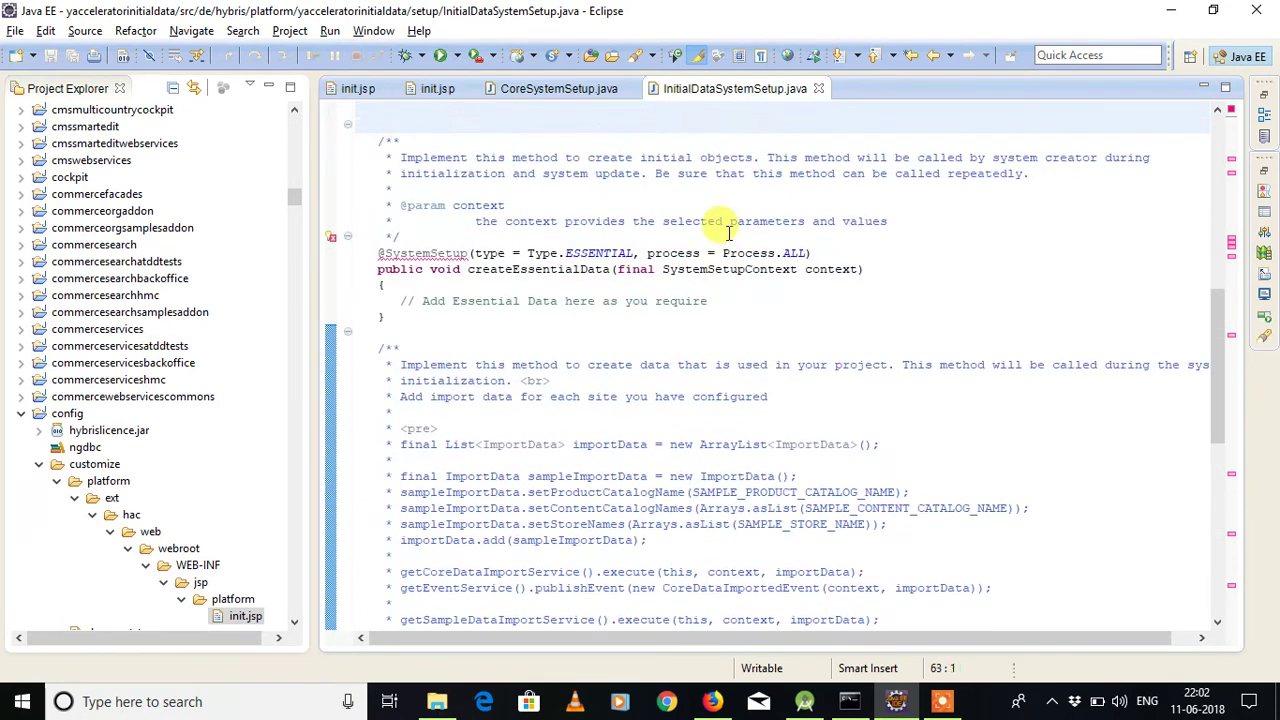
{"action": "key", "text": "Up"}
{"action": "key", "text": "Up"}
{"action": "key", "text": "Up"}
{"action": "key", "text": "Up"}
{"action": "key", "text": "Up"}
{"action": "key", "text": "Up"}
{"action": "key", "text": "Up"}
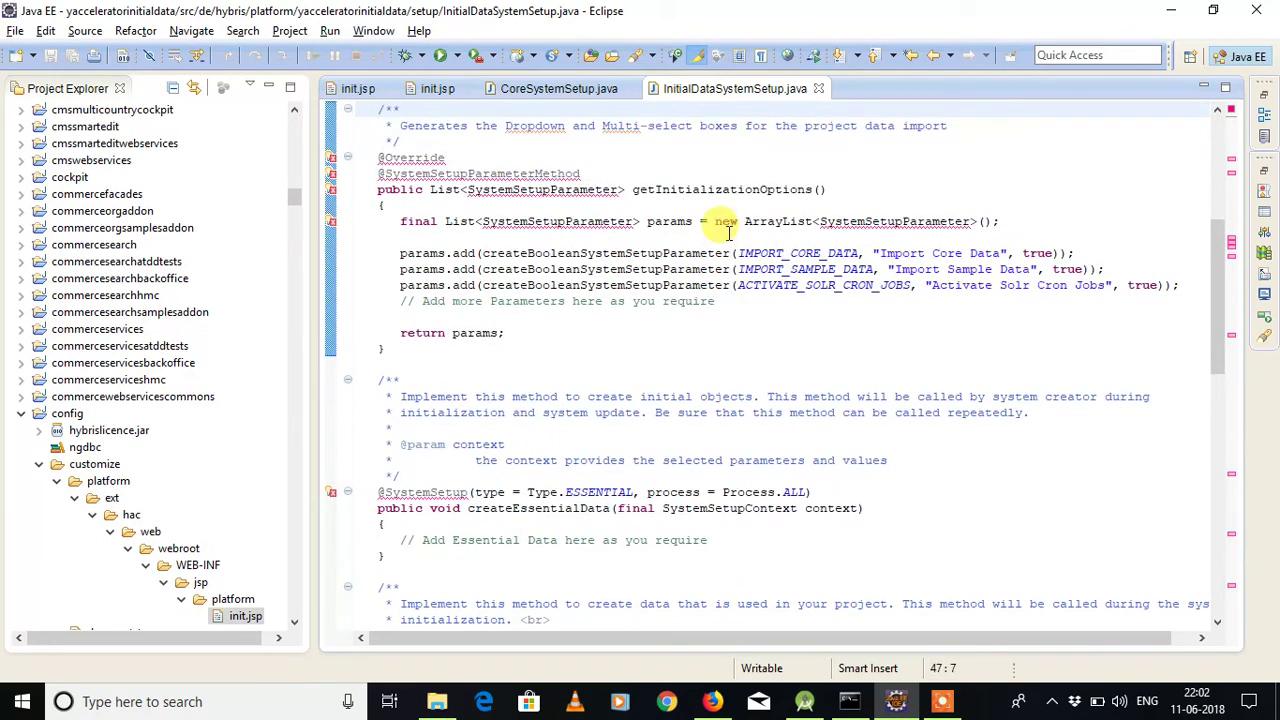
Open CoreSystemSetup.java and read through the createProjectData method and its processCockpit calls.
{"action": "left_click", "coordinate": [548, 92]}
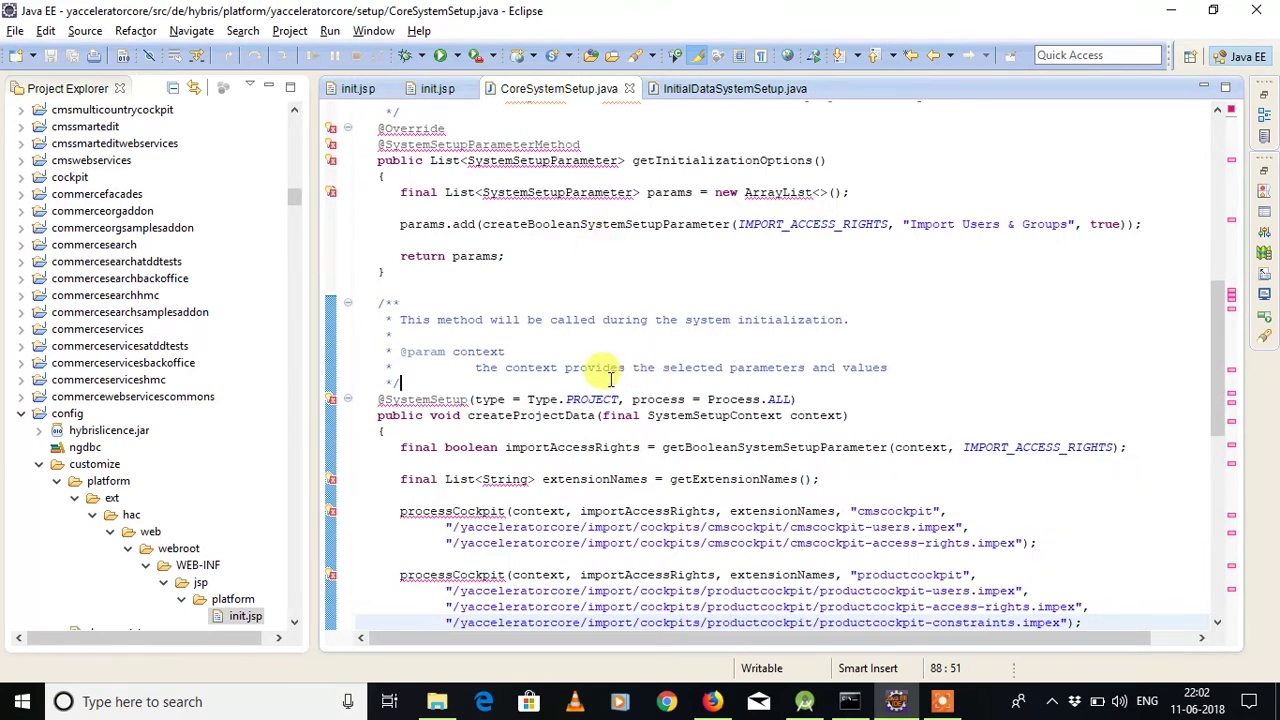
{"action": "key", "text": "Down"}
{"action": "key", "text": "Down"}
{"action": "key", "text": "Down"}
{"action": "key", "text": "Down"}
{"action": "key", "text": "Down"}
{"action": "key", "text": "Down"}
{"action": "key", "text": "Down"}
{"action": "key", "text": "Down"}
{"action": "key", "text": "Down"}
{"action": "key", "text": "Down"}
{"action": "key", "text": "Down"}
{"action": "key", "text": "Down"}
{"action": "key", "text": "Down"}
{"action": "key", "text": "Down"}
{"action": "key", "text": "Down"}
{"action": "key", "text": "Down"}
{"action": "key", "text": "Down"}
{"action": "key", "text": "Down"}
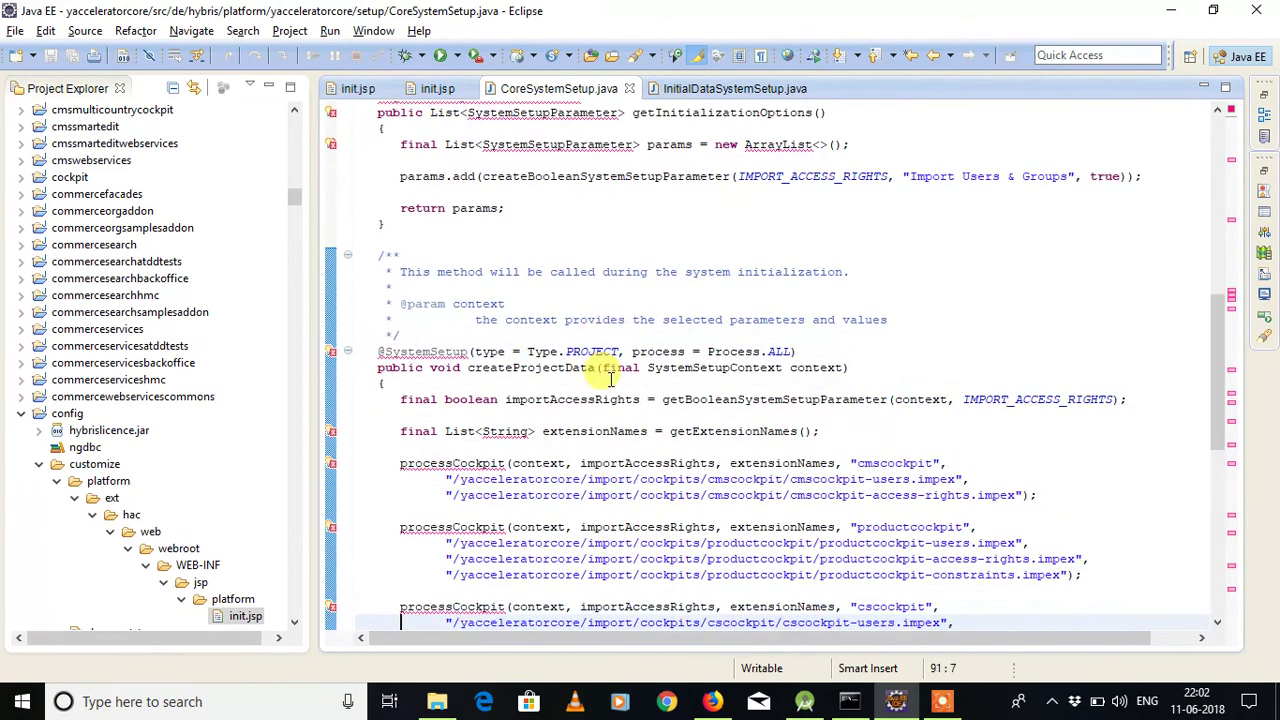
{"action": "key", "text": "Down"}
{"action": "key", "text": "Down"}
{"action": "key", "text": "Down"}
{"action": "key", "text": "Down"}
{"action": "key", "text": "Down"}
{"action": "key", "text": "Down"}
{"action": "key", "text": "Down"}
{"action": "key", "text": "Down"}
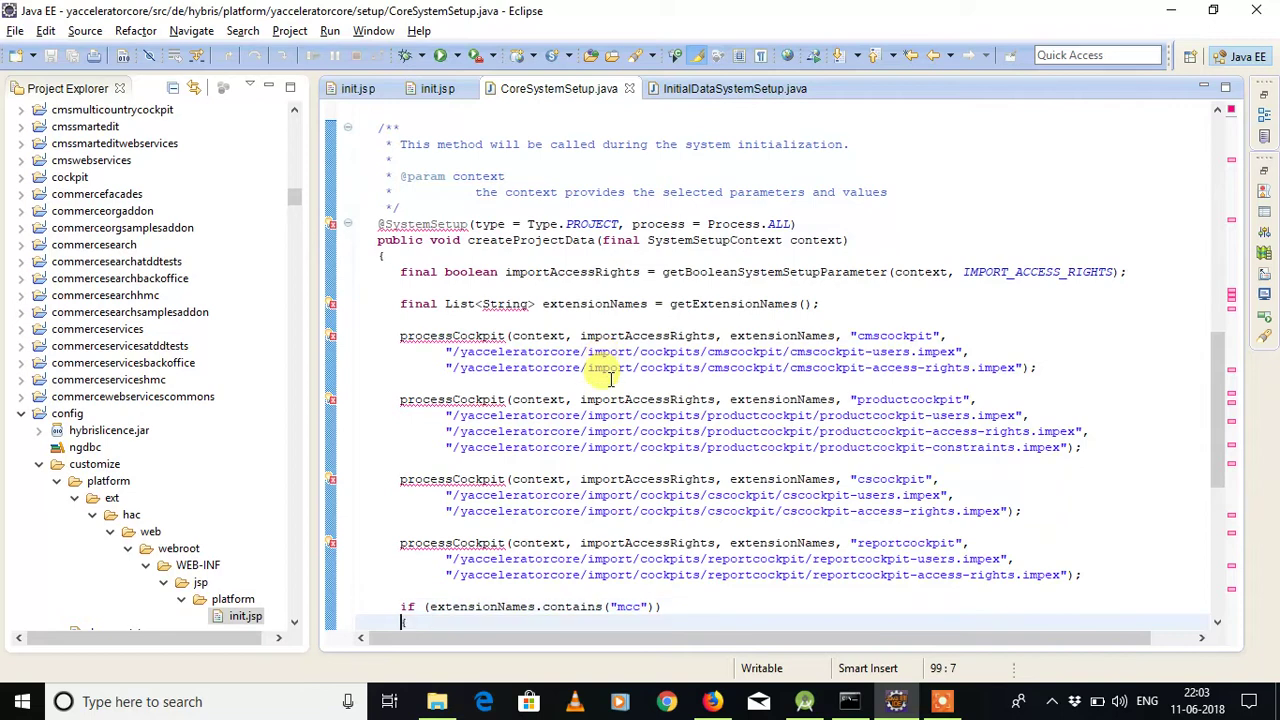
Switch back to the browser and check the yacceleratorcore entry and its Import Users & Groups option in the project data settings.
{"action": "key", "text": "alt+Tab"}
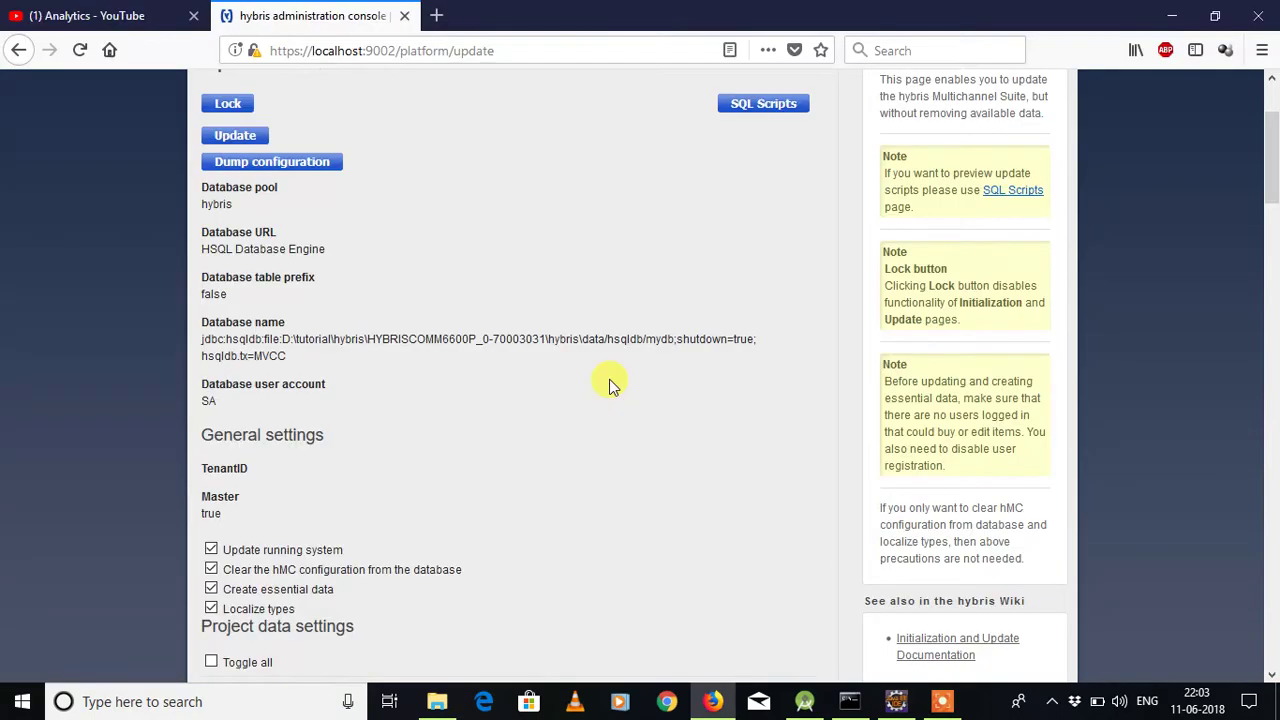
{"action": "scroll", "coordinate": [640, 463], "scroll_direction": "down", "scroll_amount": 15}
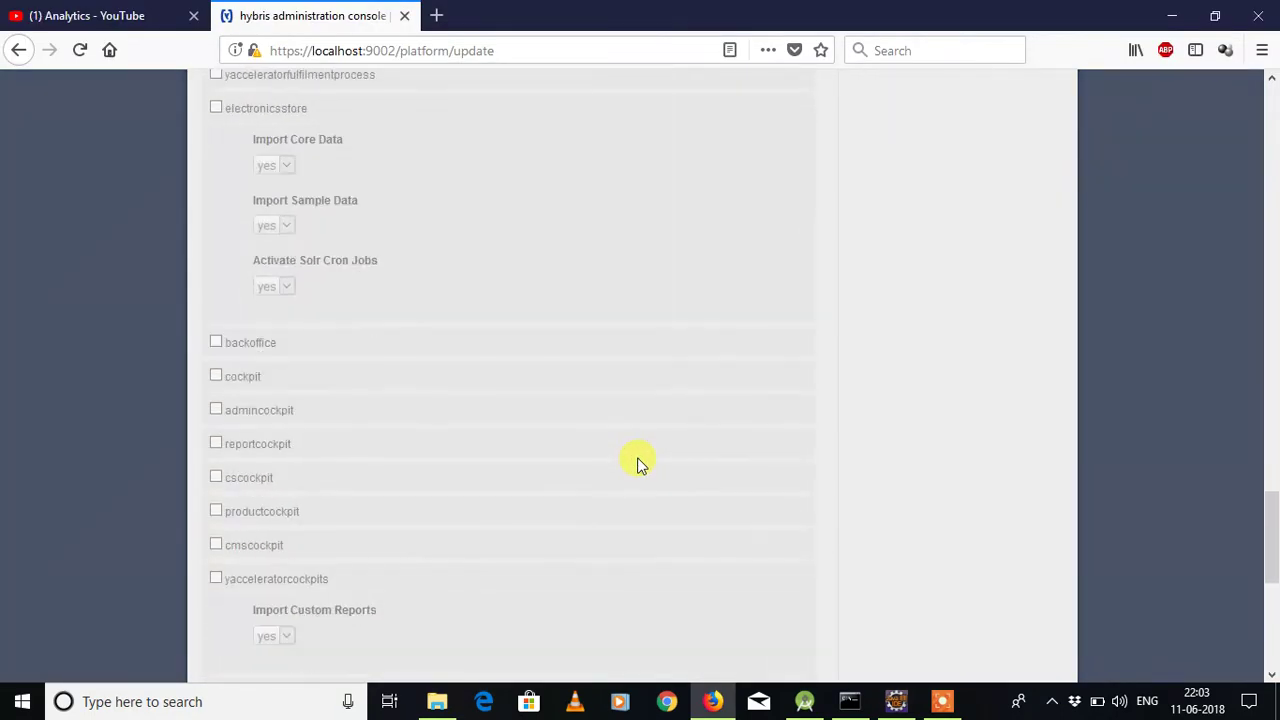
{"action": "scroll", "coordinate": [640, 463], "scroll_direction": "up", "scroll_amount": 6}
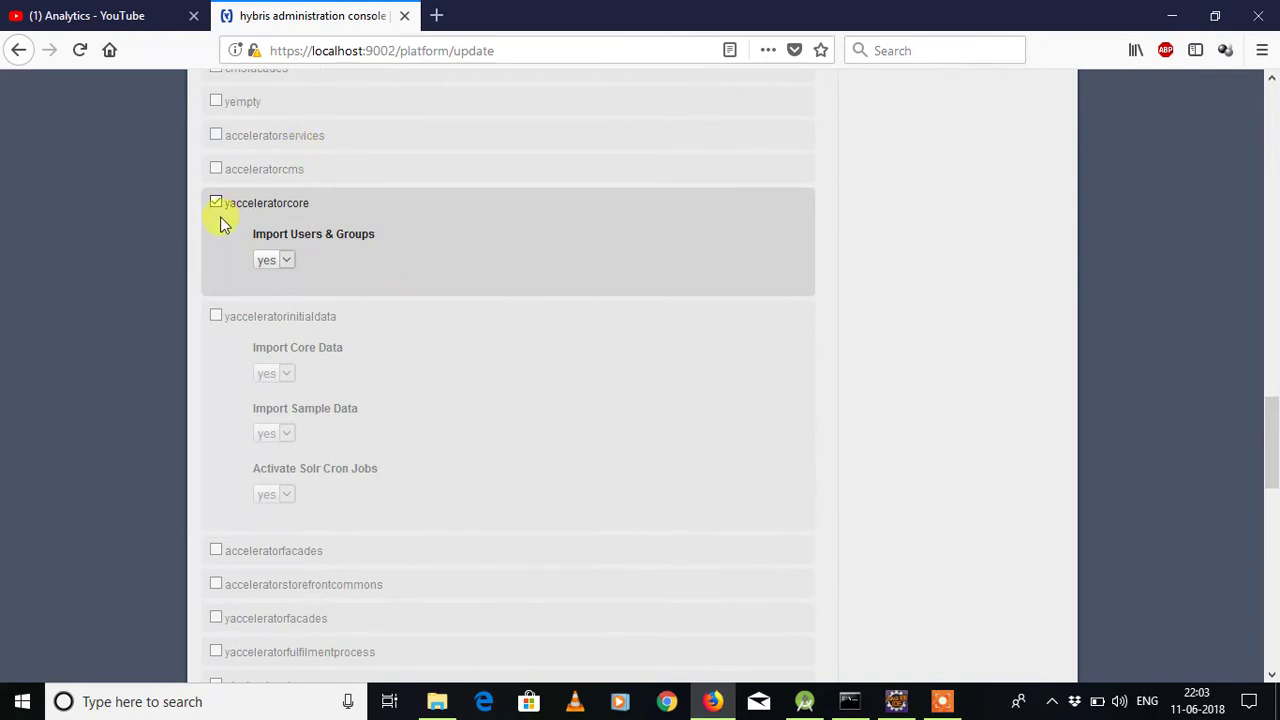
Return to Eclipse and highlight the createProjectData method name and its processCockpit impex imports in CoreSystemSetup.java.
{"action": "left_click", "coordinate": [896, 701]}
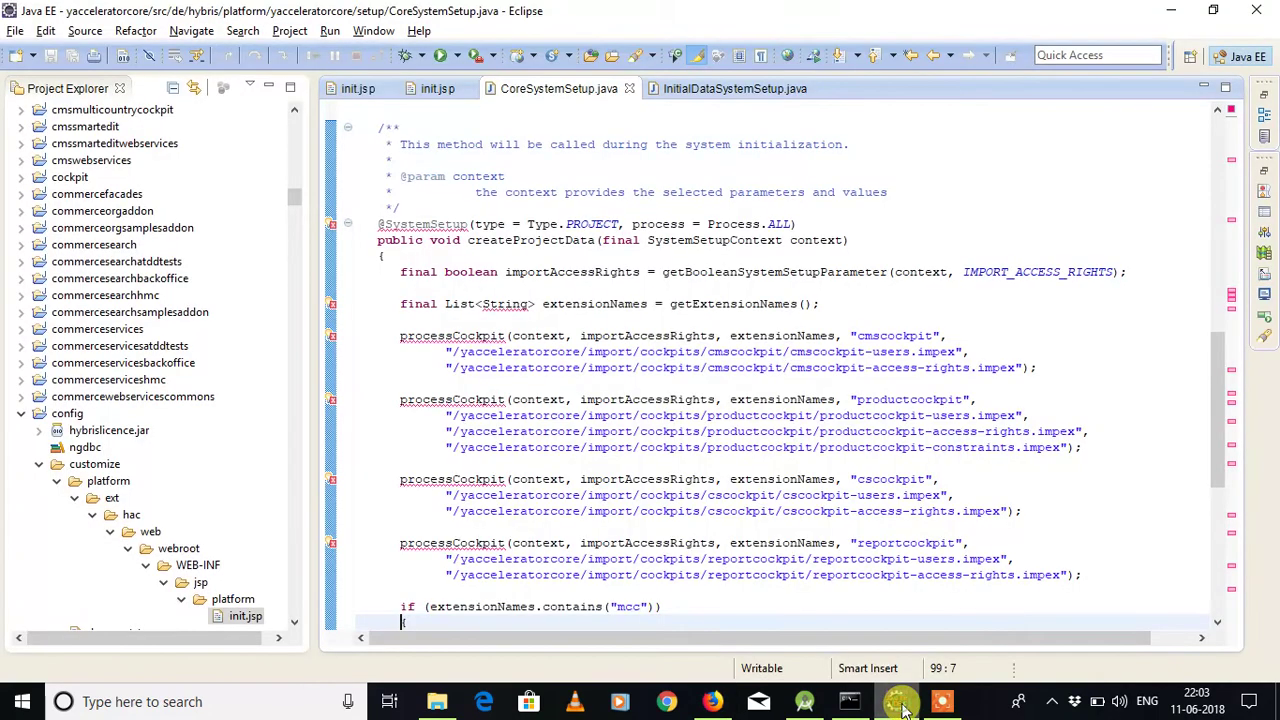
{"action": "double_click", "coordinate": [497, 240]}
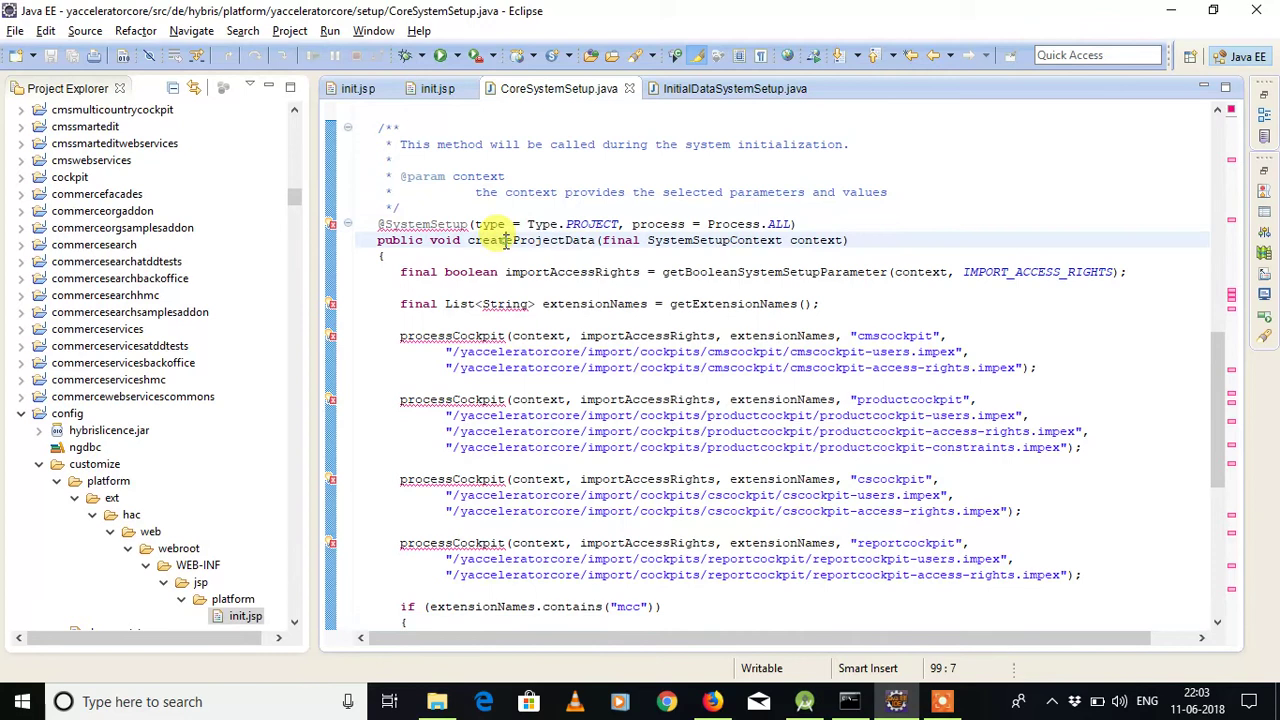
{"action": "left_click_drag", "start_coordinate": [400, 336], "coordinate": [1088, 573]}
{"action": "left_click", "coordinate": [1050, 484]}
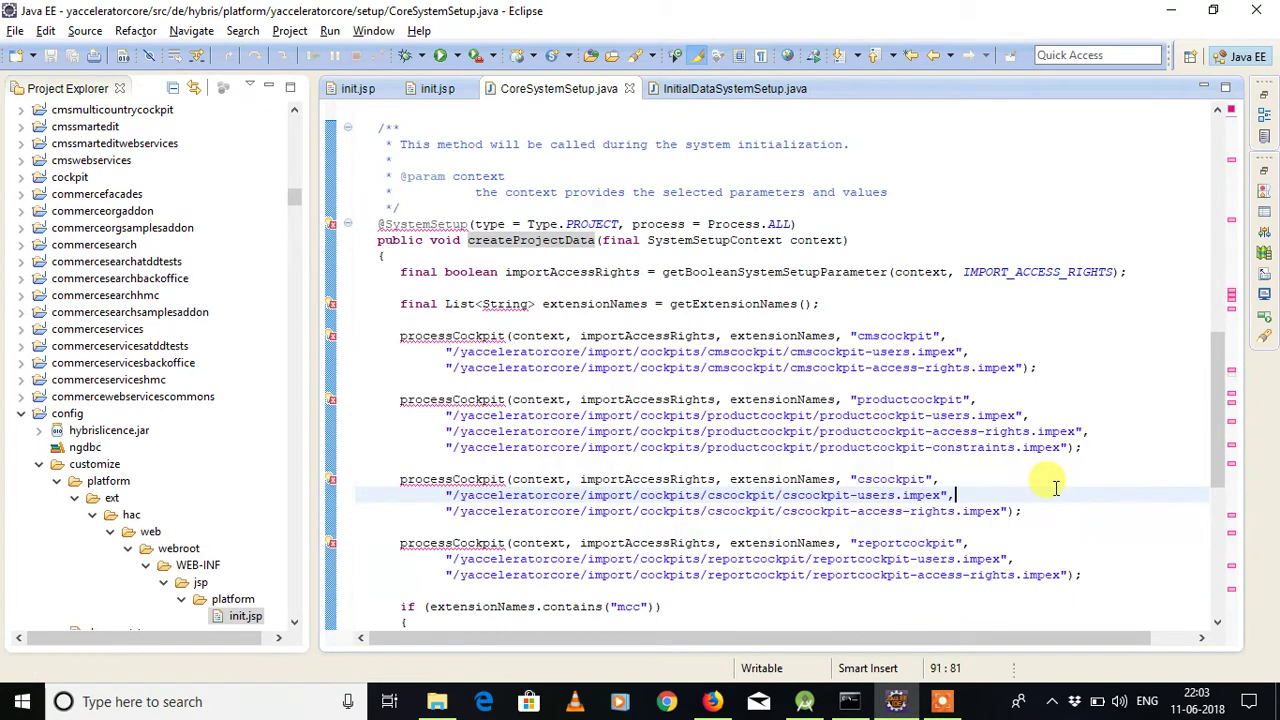
{"action": "key", "text": "Up"}
{"action": "key", "text": "Up"}
{"action": "key", "text": "Up"}
{"action": "key", "text": "Up"}
{"action": "key", "text": "Up"}
{"action": "key", "text": "Up"}
{"action": "key", "text": "Up"}
{"action": "key", "text": "Up"}
{"action": "key", "text": "Up"}
{"action": "key", "text": "Up"}
{"action": "key", "text": "Up"}
{"action": "key", "text": "Up"}
{"action": "key", "text": "Up"}
{"action": "key", "text": "Up"}
{"action": "key", "text": "Up"}
{"action": "key", "text": "Up"}
{"action": "key", "text": "Up"}
{"action": "key", "text": "Up"}
{"action": "key", "text": "Up"}
{"action": "key", "text": "Up"}
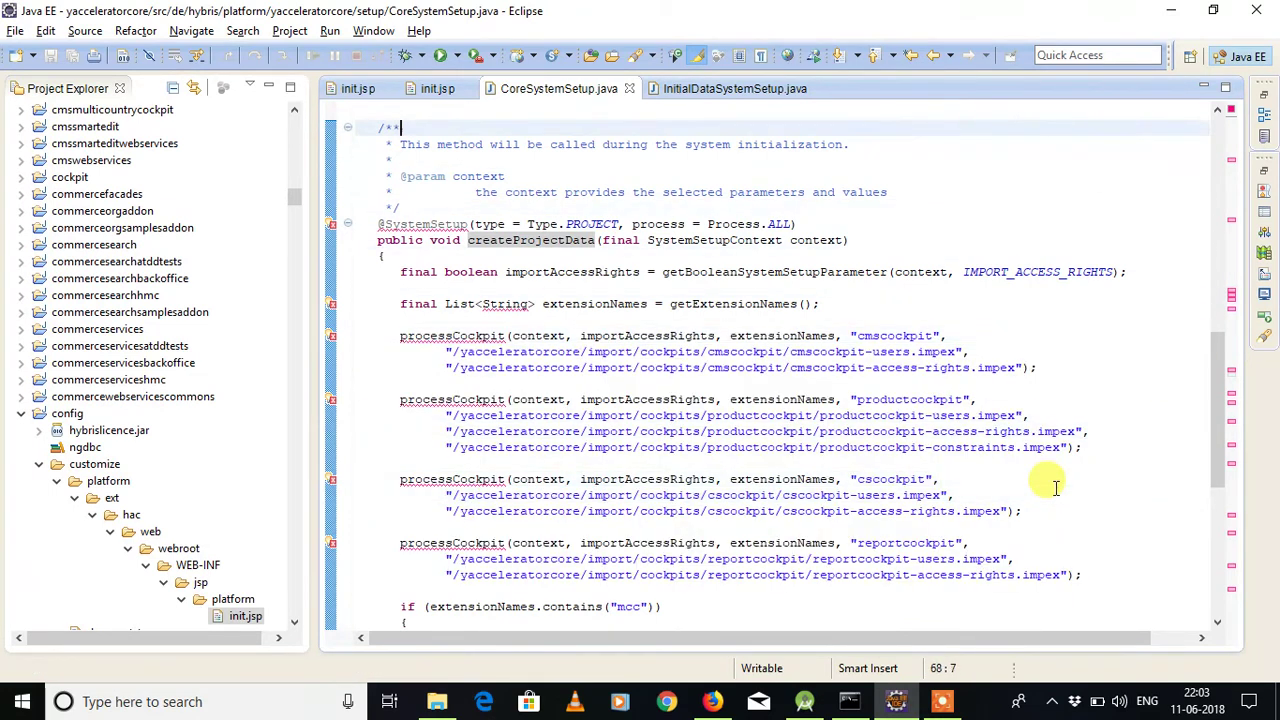
{"action": "key", "text": "Up"}
{"action": "key", "text": "Up"}
{"action": "key", "text": "Up"}
{"action": "key", "text": "Up"}
{"action": "key", "text": "Up"}
{"action": "key", "text": "Up"}
{"action": "key", "text": "Up"}
{"action": "key", "text": "Up"}
{"action": "key", "text": "Up"}
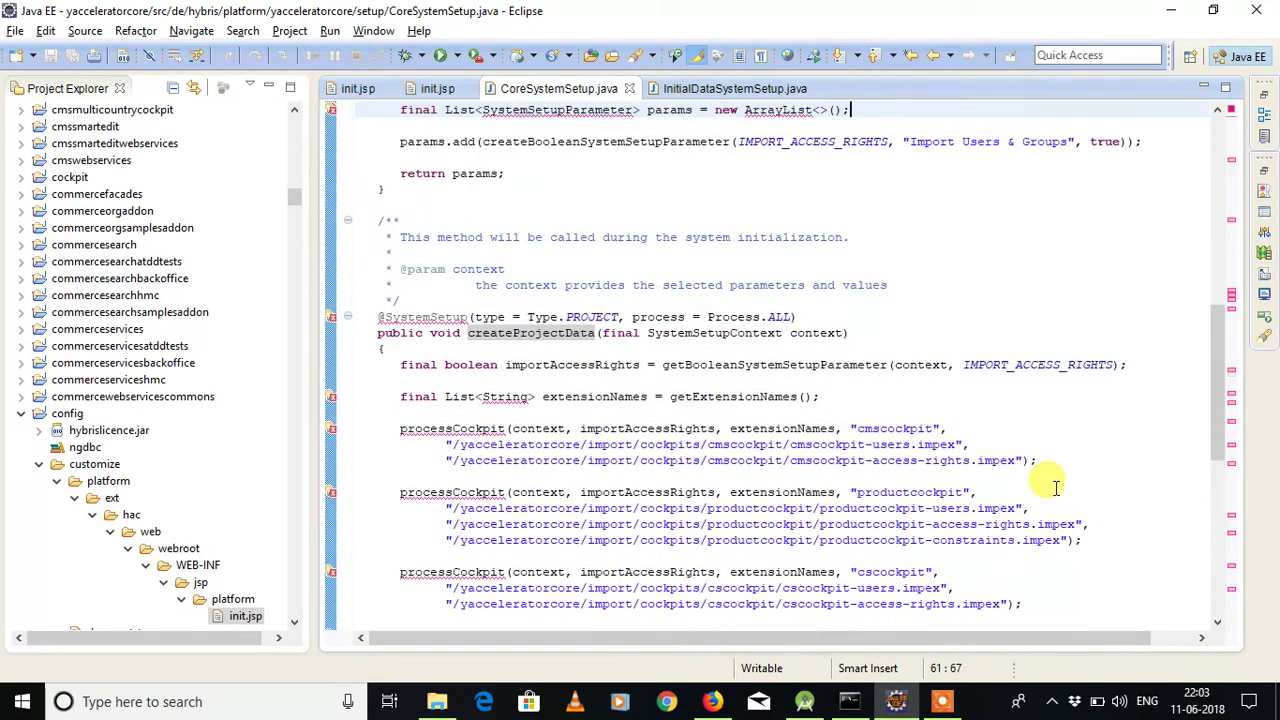
{"action": "key", "text": "Up"}
{"action": "key", "text": "Up"}
{"action": "key", "text": "Up"}
{"action": "key", "text": "Up"}
{"action": "key", "text": "Up"}
{"action": "key", "text": "Up"}
{"action": "key", "text": "Up"}
{"action": "key", "text": "Up"}
{"action": "key", "text": "Up"}
{"action": "key", "text": "Up"}
{"action": "key", "text": "Up"}
{"action": "key", "text": "Up"}
{"action": "key", "text": "Up"}
{"action": "key", "text": "Up"}
{"action": "key", "text": "Up"}
{"action": "key", "text": "Up"}
{"action": "key", "text": "Up"}
{"action": "key", "text": "Up"}
{"action": "key", "text": "Up"}
{"action": "key", "text": "Up"}
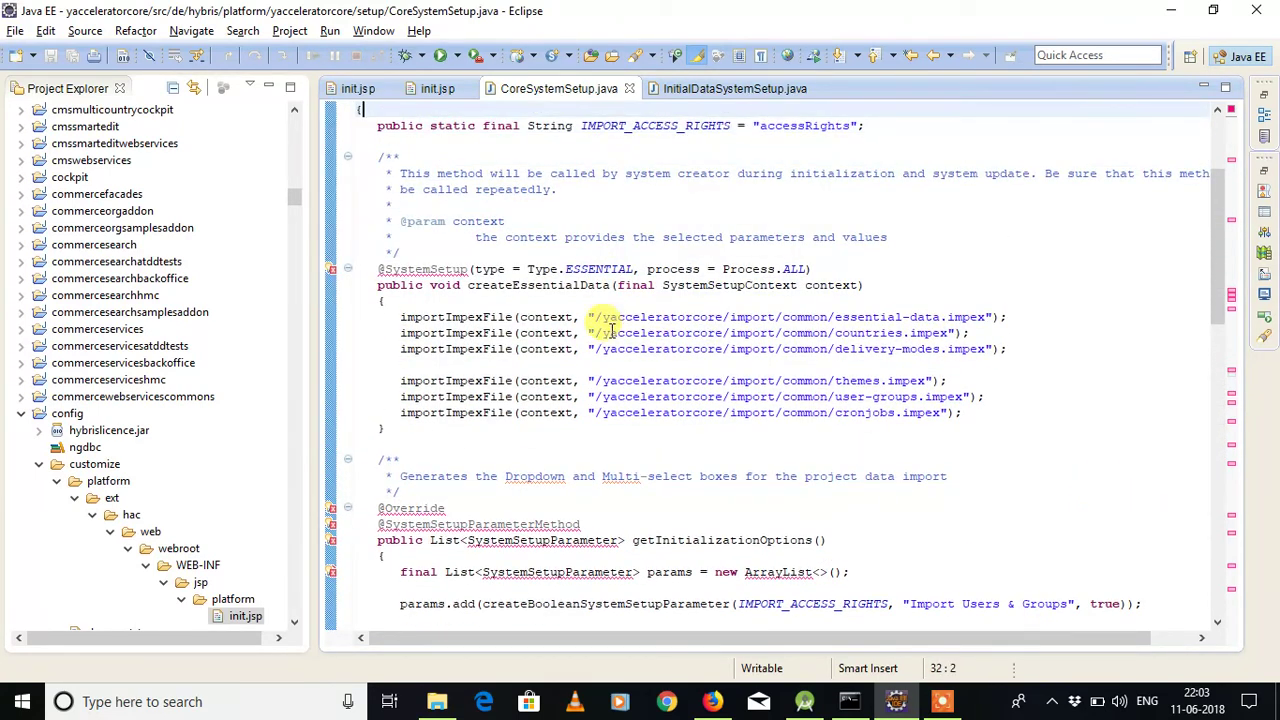
{"action": "left_click", "coordinate": [531, 268]}
{"action": "left_click_drag", "start_coordinate": [531, 268], "coordinate": [633, 270]}
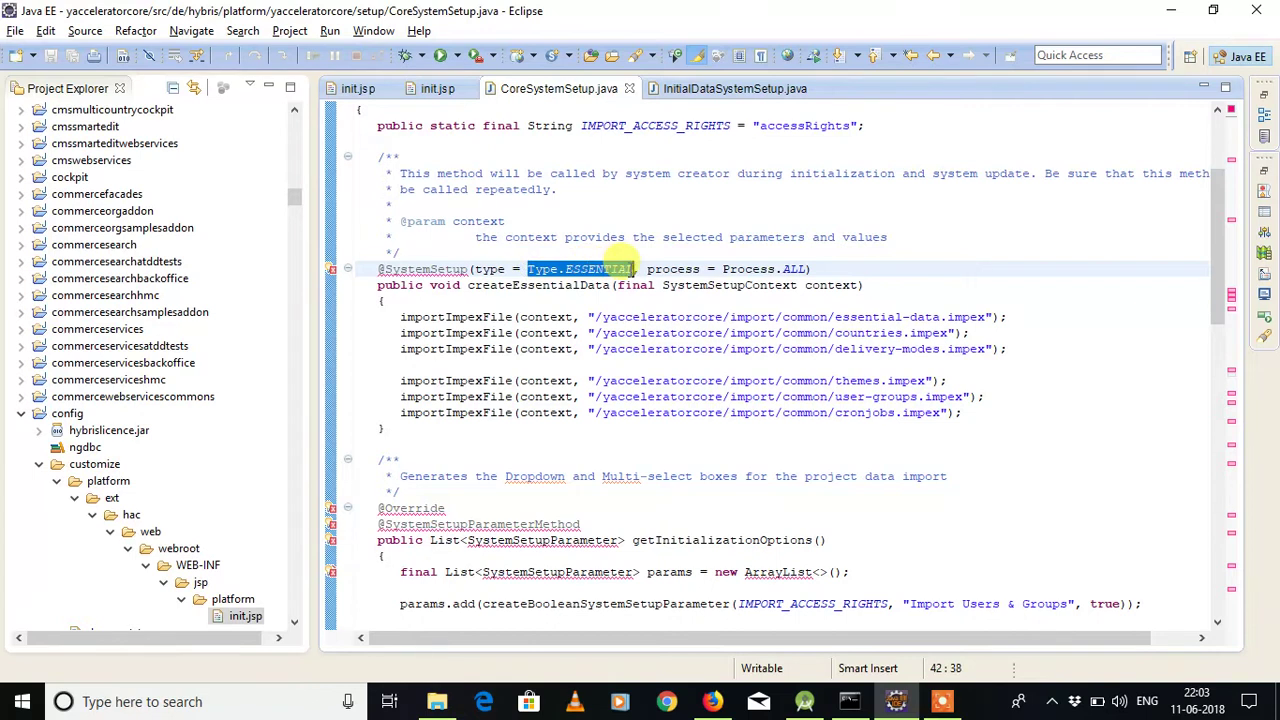
Examine createEssentialData's importImpexFile calls, highlighting the essential-data, countries, delivery-modes and themes impex file names.
{"action": "left_click", "coordinate": [396, 317]}
{"action": "left_click_drag", "start_coordinate": [396, 317], "coordinate": [980, 418]}
{"action": "left_click", "coordinate": [953, 348]}
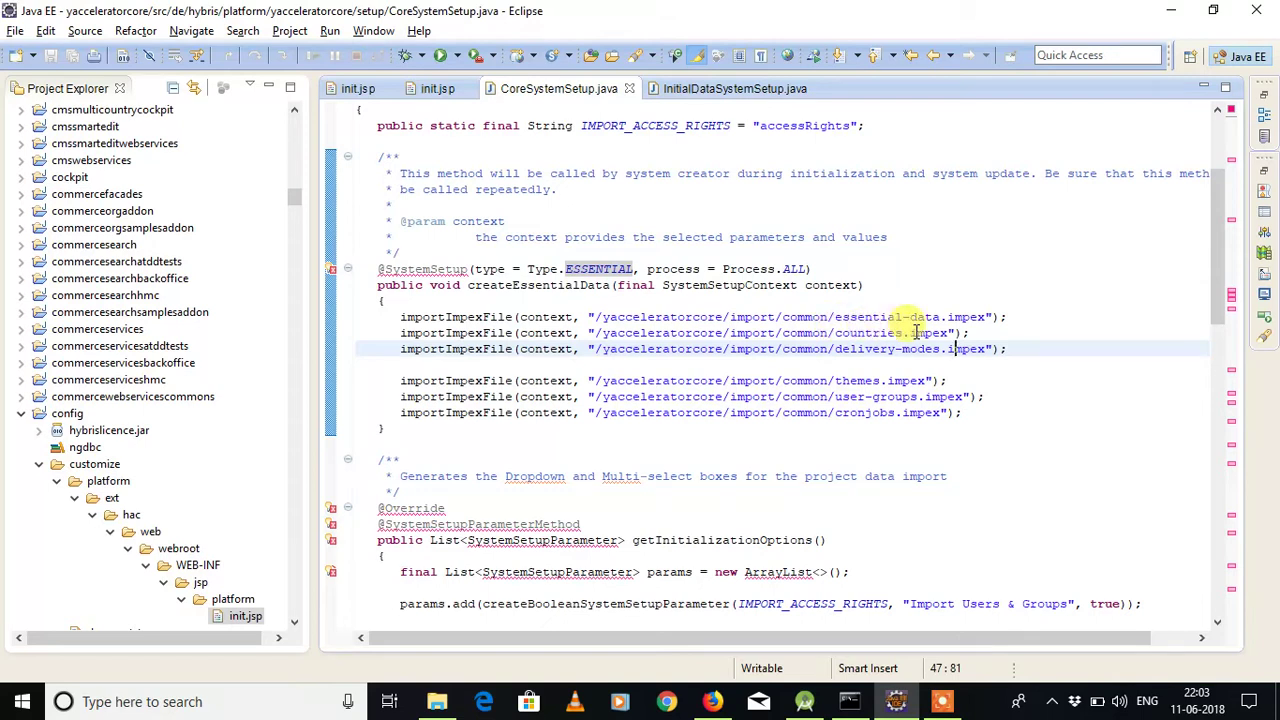
{"action": "left_click", "coordinate": [834, 316]}
{"action": "left_click_drag", "start_coordinate": [834, 316], "coordinate": [940, 317]}
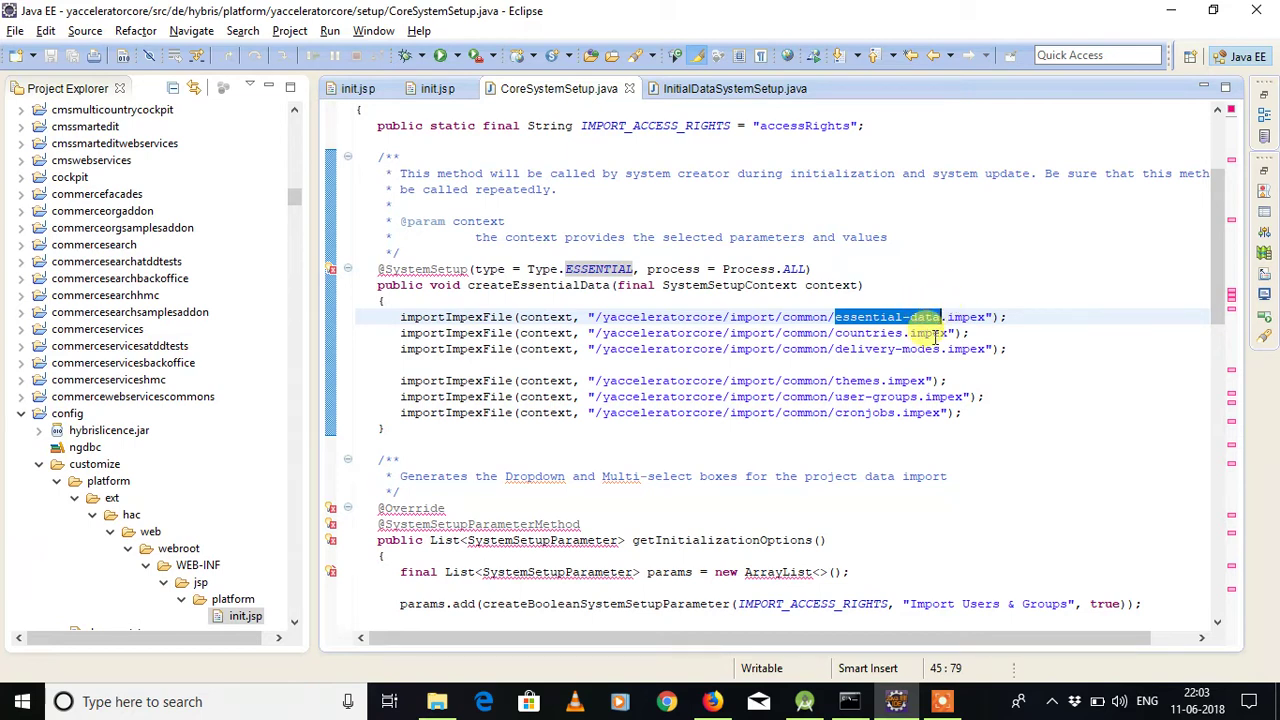
{"action": "double_click", "coordinate": [856, 333]}
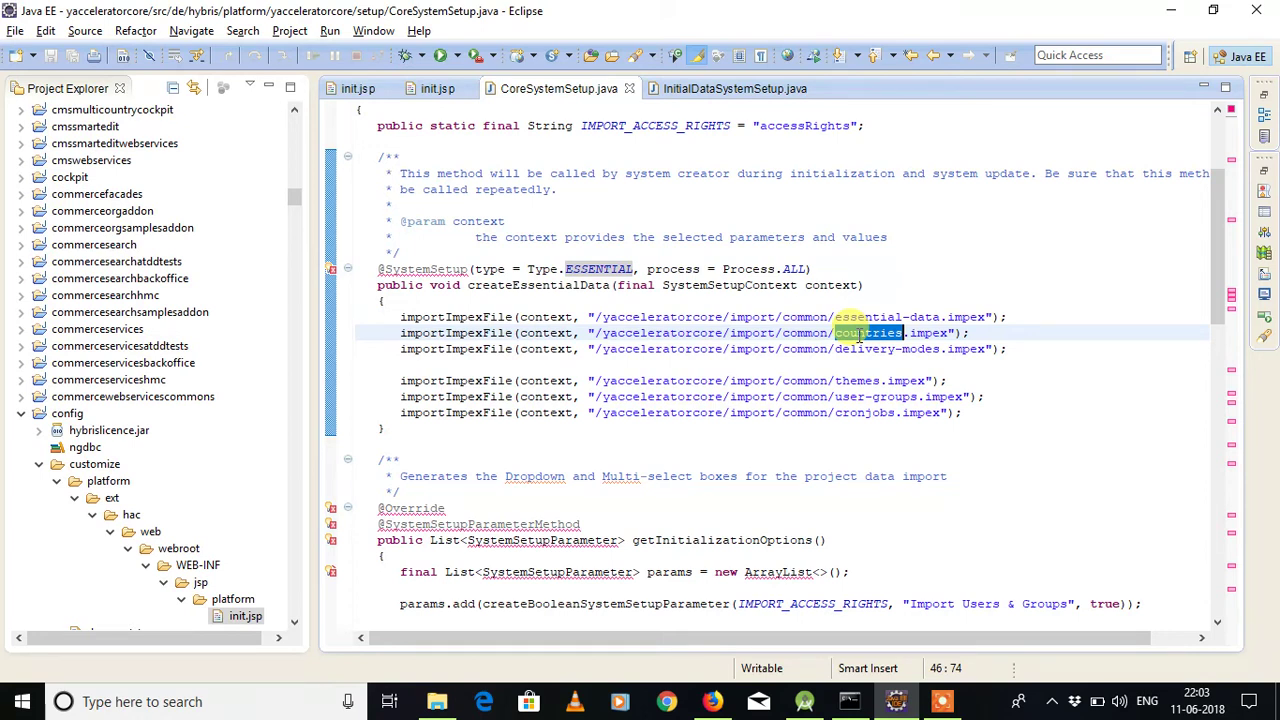
{"action": "double_click", "coordinate": [866, 350]}
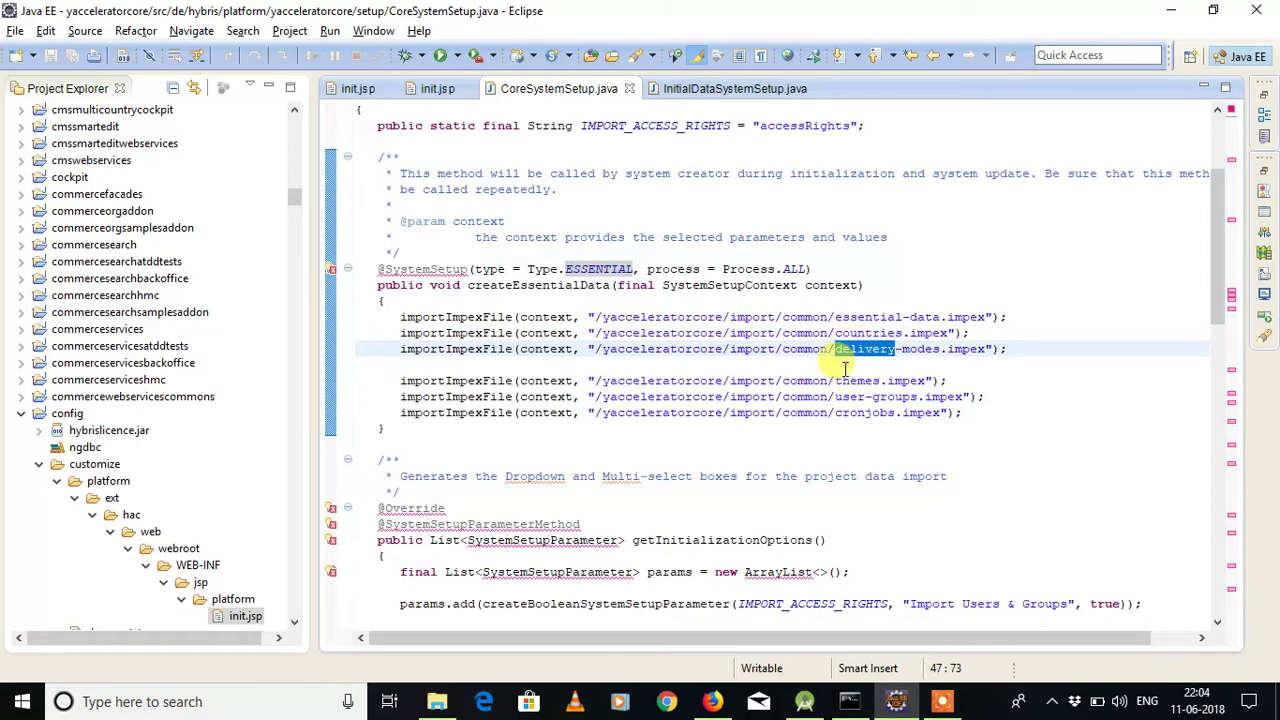
{"action": "double_click", "coordinate": [856, 381]}
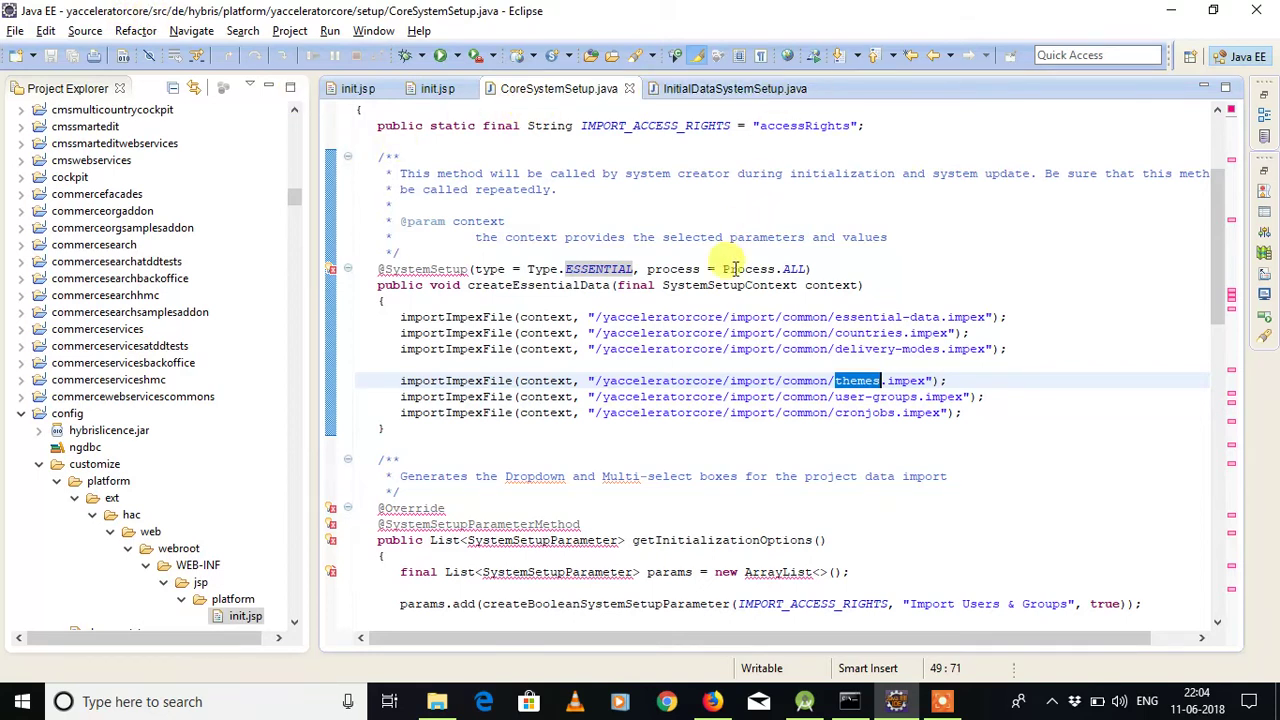
Go through the remaining createEssentialData imports, from the themes impex line past user-groups and cronjobs to the comment above getInitializationOptions.
{"action": "left_click", "coordinate": [621, 378]}
{"action": "key", "text": "Down"}
{"action": "key", "text": "Down"}
{"action": "key", "text": "Down"}
{"action": "key", "text": "Down"}
{"action": "key", "text": "Down"}
{"action": "key", "text": "Down"}
{"action": "key", "text": "Down"}
{"action": "key", "text": "Down"}
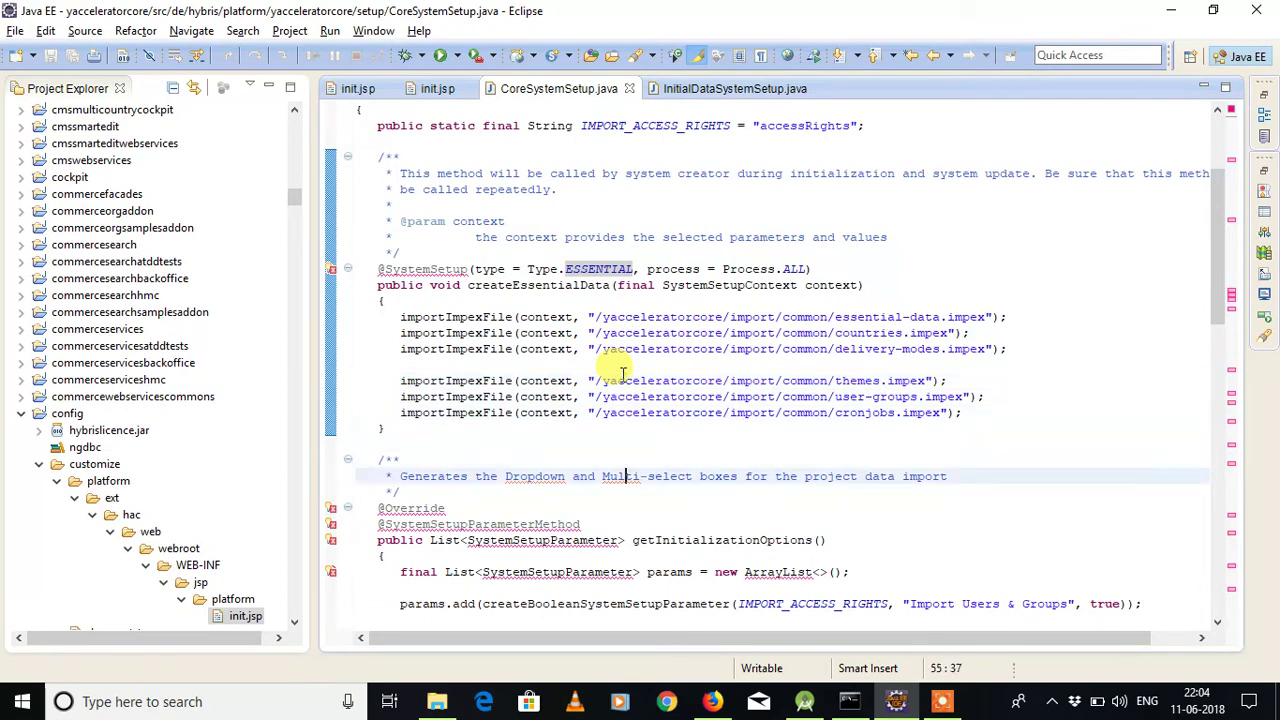
Check the startup log in the hybris server console, and return to the browser to review the Update page's general settings.
{"action": "left_click", "coordinate": [849, 703]}
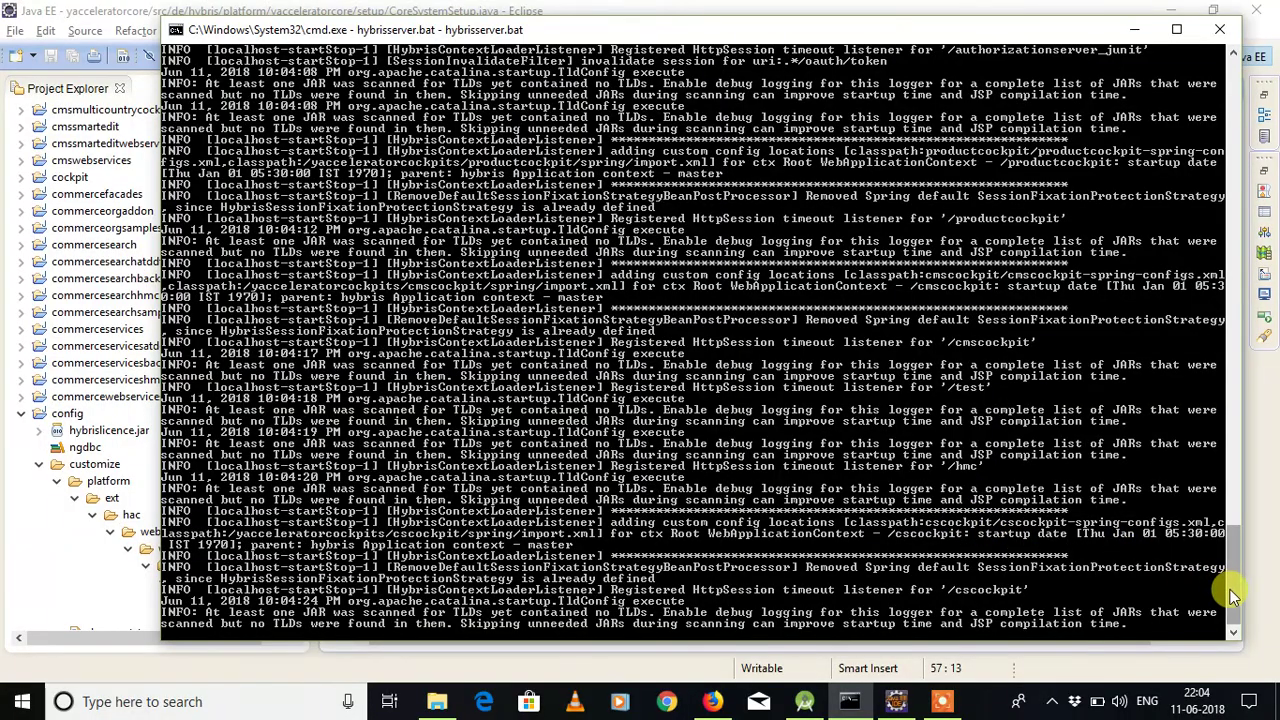
{"action": "mouse_move", "coordinate": [1232, 595]}
{"action": "left_mouse_down"}
{"action": "mouse_move", "coordinate": [1223, 429]}
{"action": "mouse_move", "coordinate": [1229, 594]}
{"action": "left_mouse_up"}
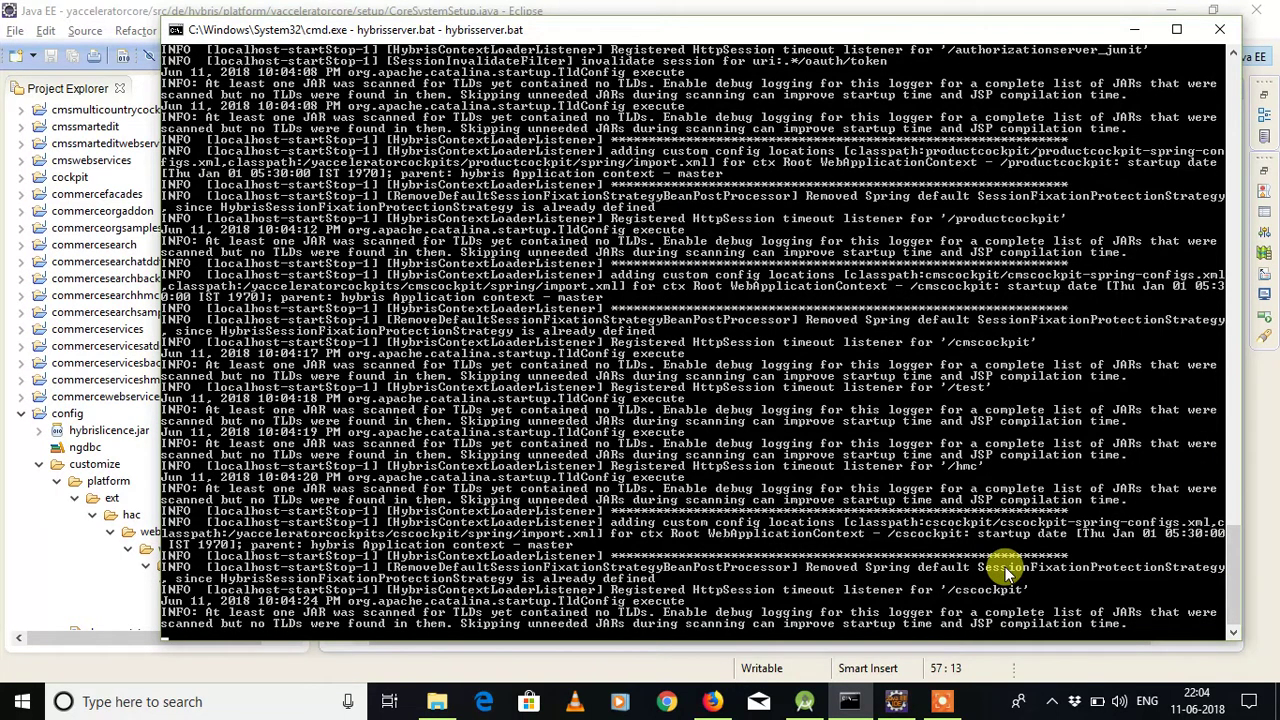
{"action": "left_click", "coordinate": [714, 702]}
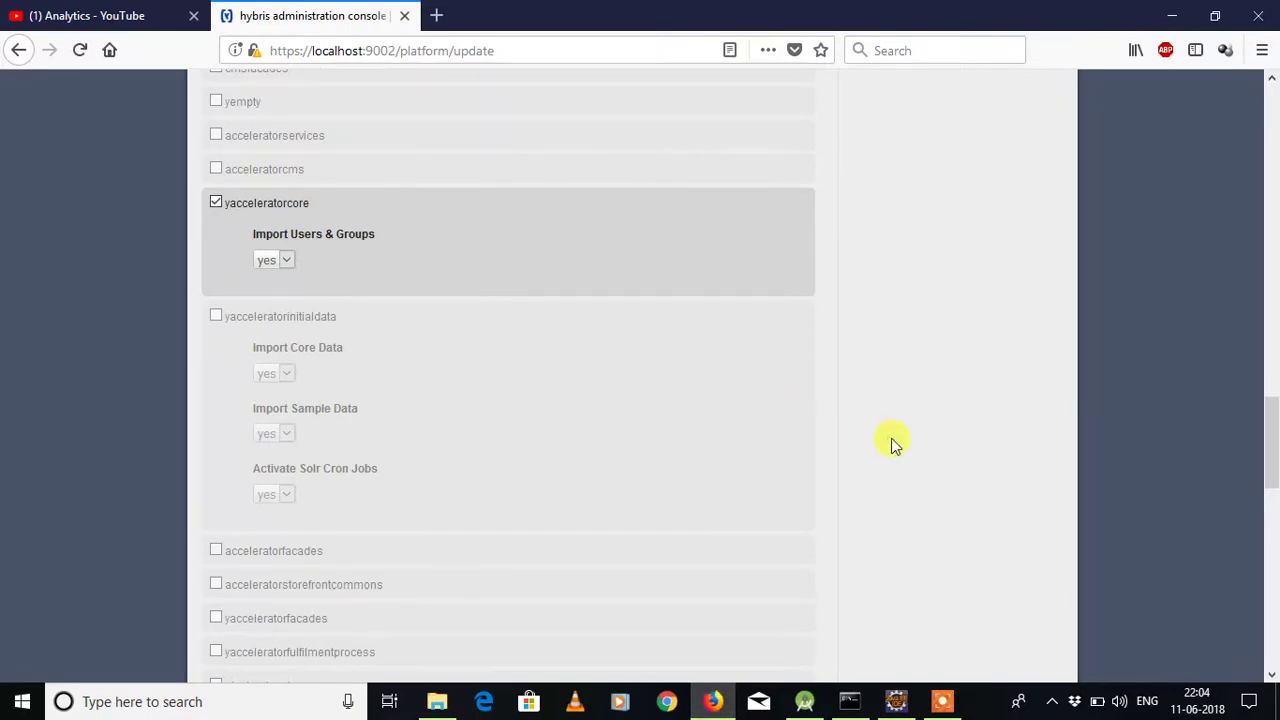
{"action": "scroll", "coordinate": [891, 438], "scroll_direction": "up", "scroll_amount": 15}
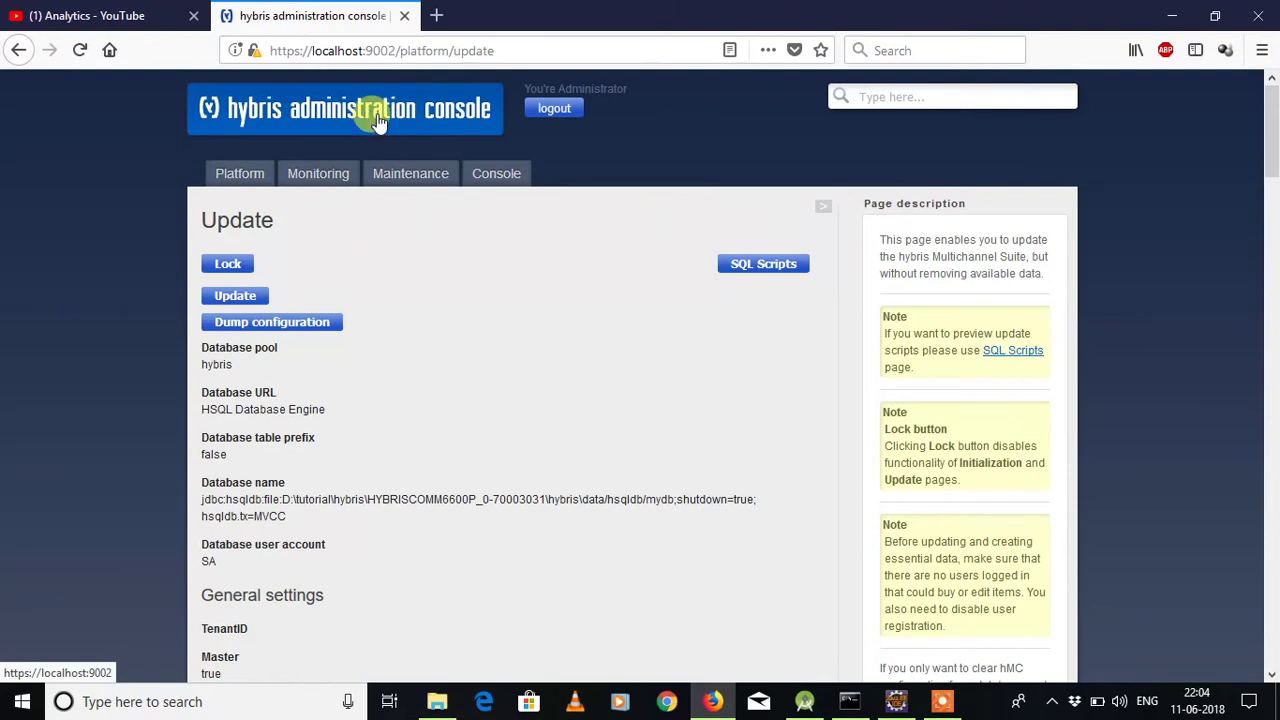
{"action": "scroll", "coordinate": [453, 470], "scroll_direction": "down", "scroll_amount": 1}
{"action": "scroll", "coordinate": [453, 470], "scroll_direction": "down", "scroll_amount": 3}
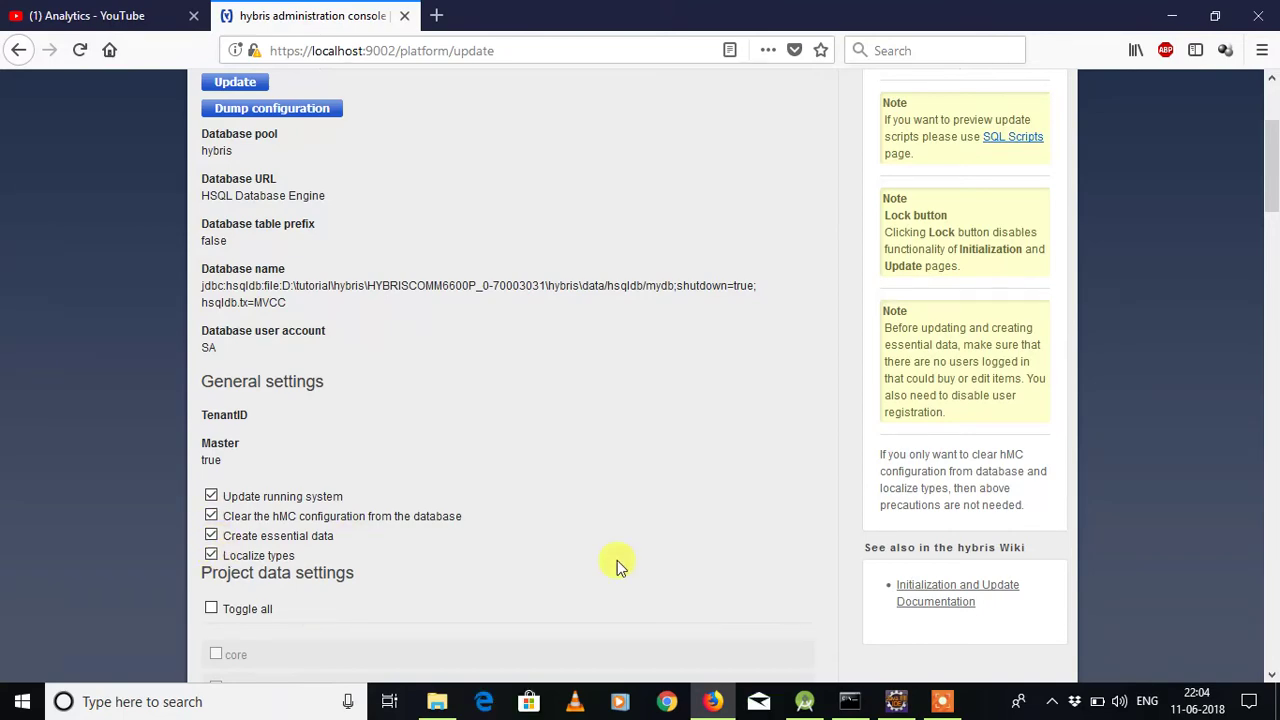
Switch to the hybris server console and follow its log until the server startup completes.
{"action": "left_click", "coordinate": [849, 703]}
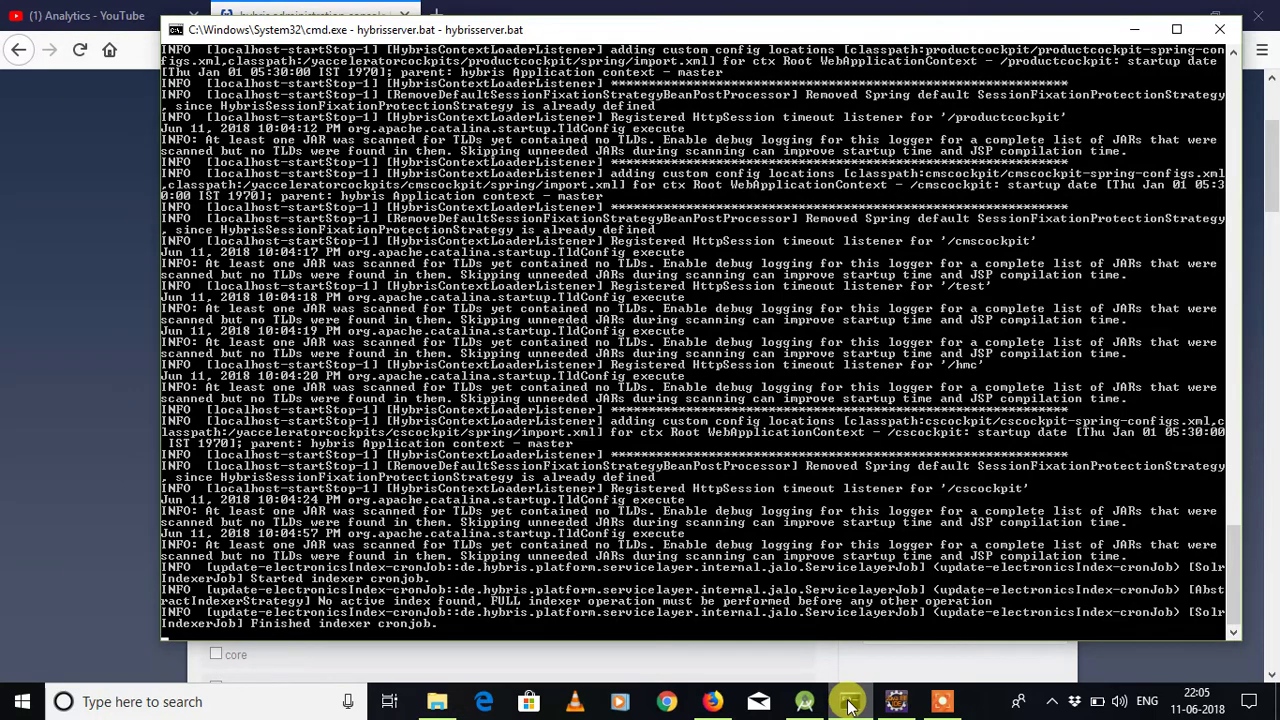
{"action": "left_click", "coordinate": [943, 703]}
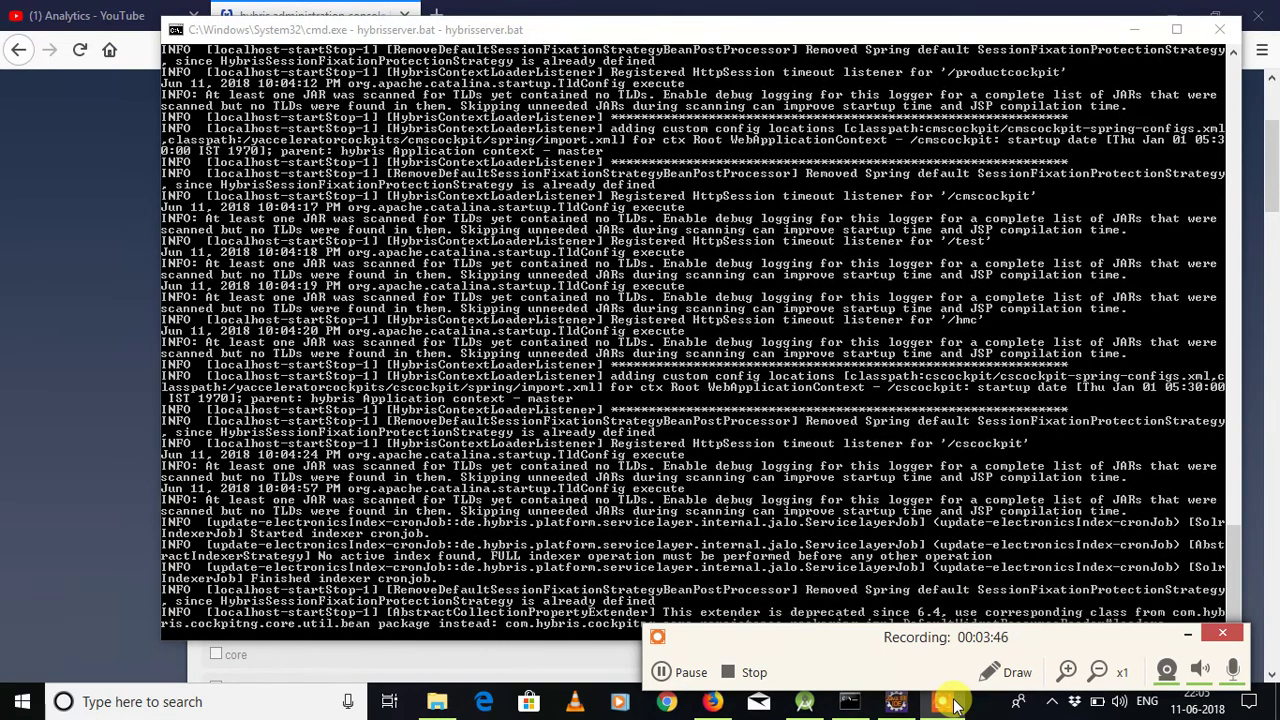
{"action": "mouse_move", "coordinate": [940, 708]}
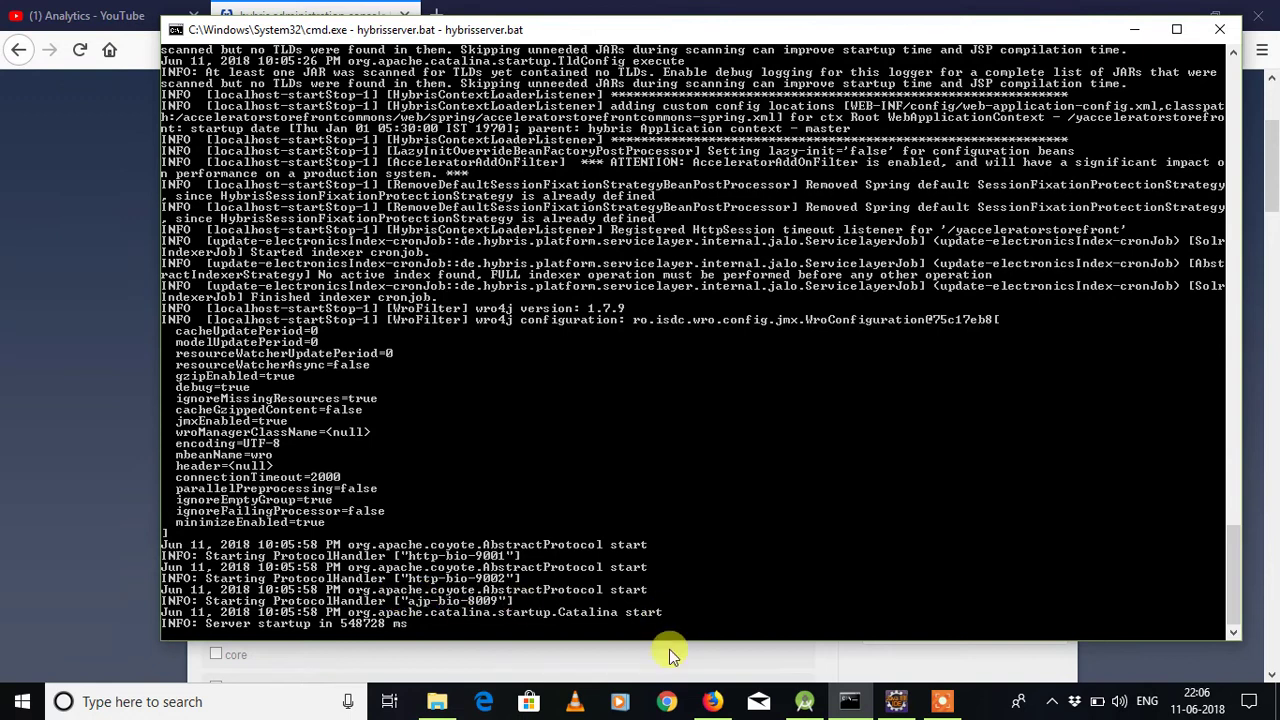
Switch back to the browser, reload the platform/update page, log in with the prefilled credentials and review the general settings.
{"action": "left_click", "coordinate": [712, 701]}
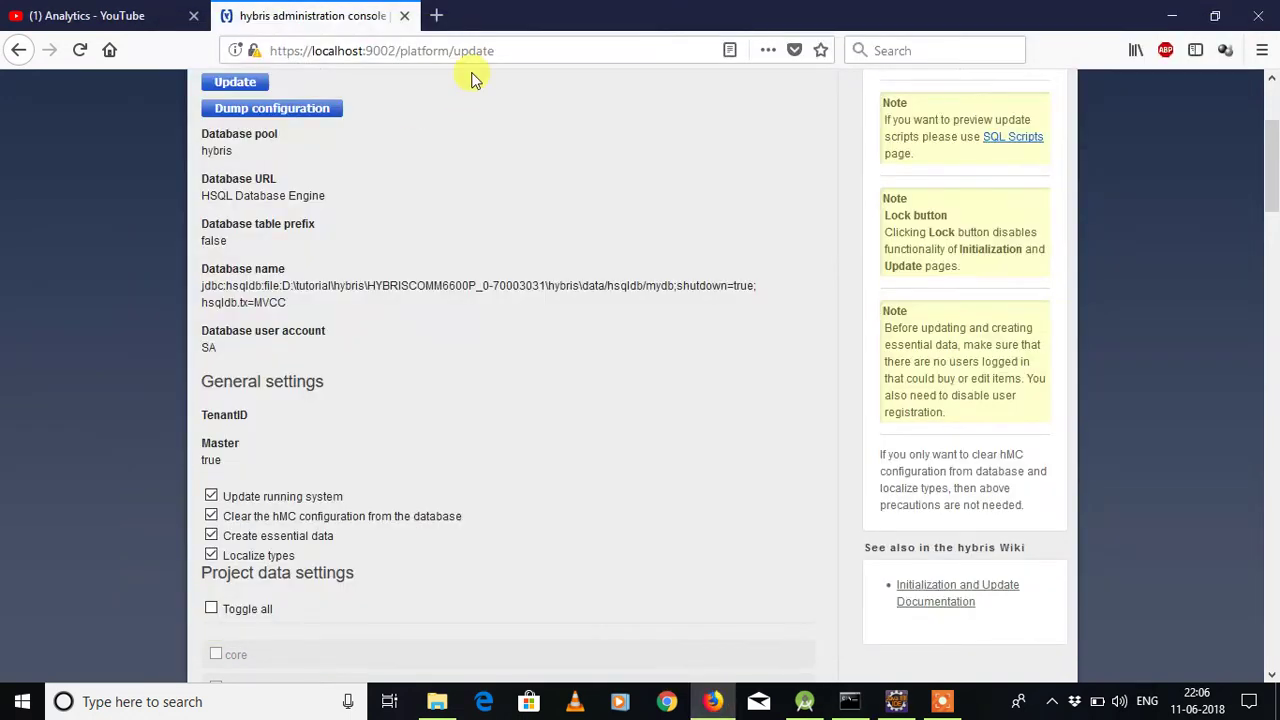
{"action": "left_click", "coordinate": [522, 54]}
{"action": "key", "text": "Return"}
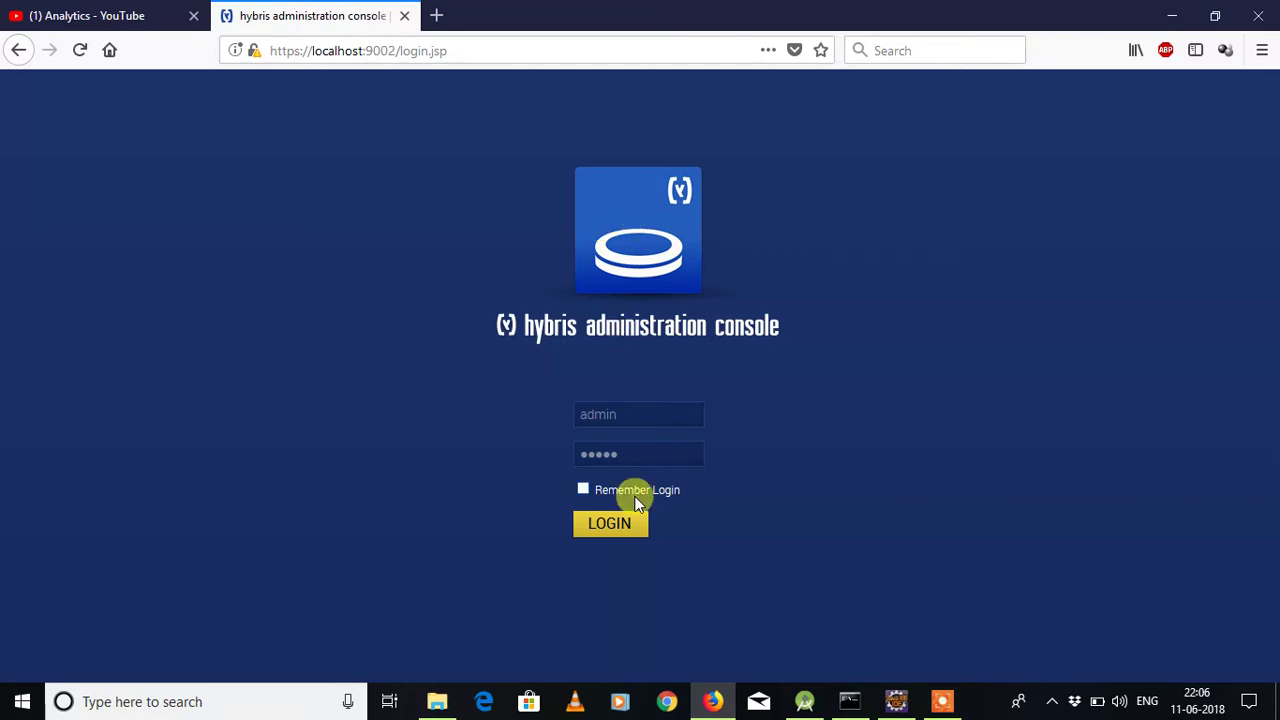
{"action": "left_click", "coordinate": [612, 532]}
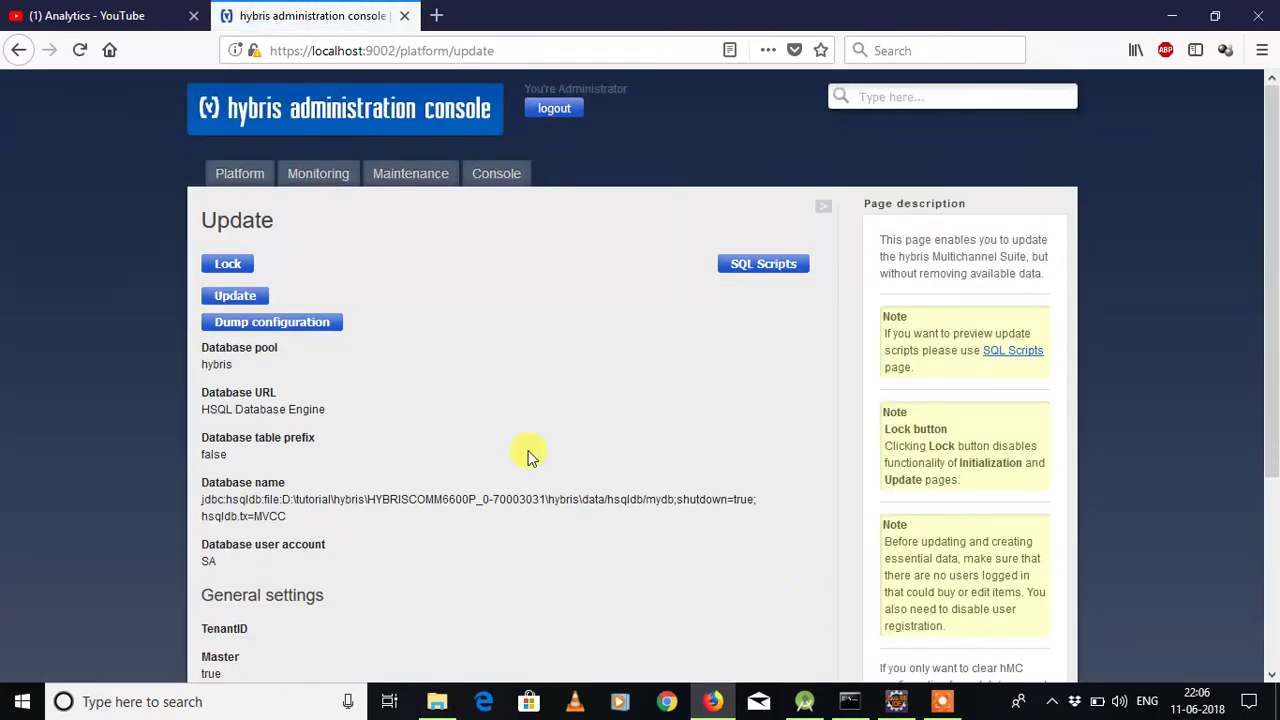
{"action": "scroll", "coordinate": [530, 455], "scroll_direction": "down", "scroll_amount": 3}
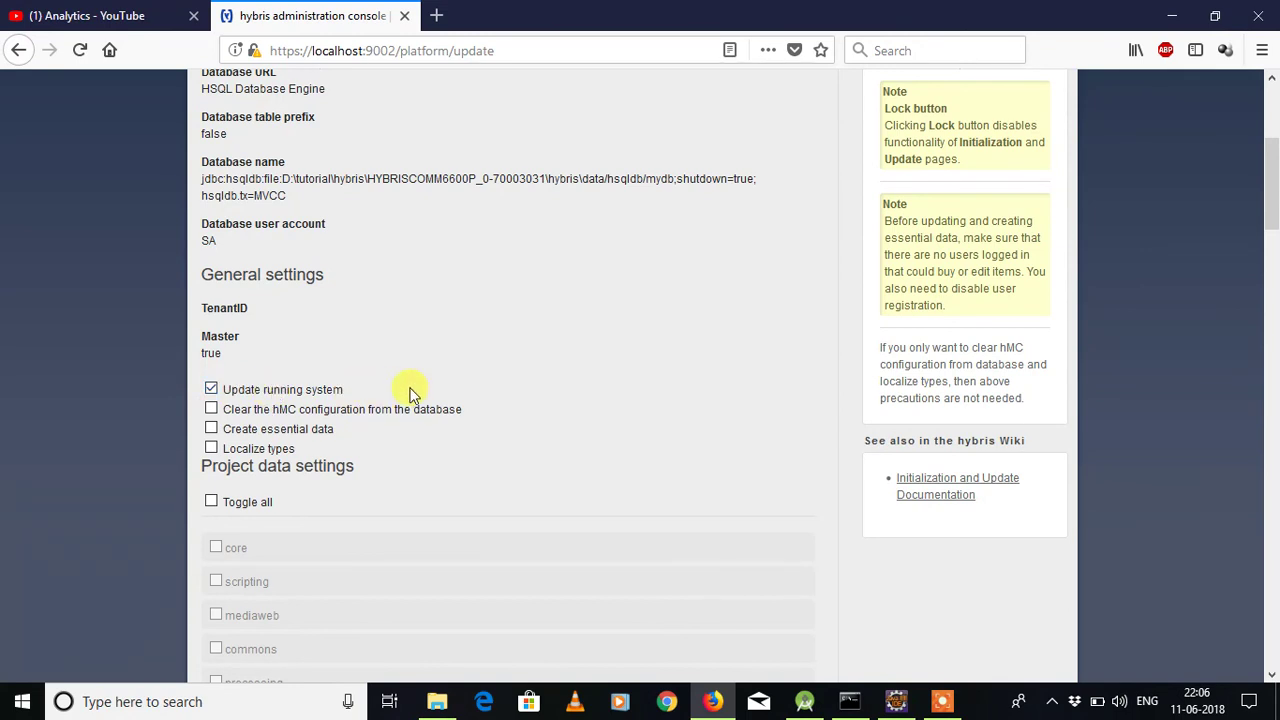
{"action": "scroll", "coordinate": [565, 372], "scroll_direction": "up", "scroll_amount": 3}
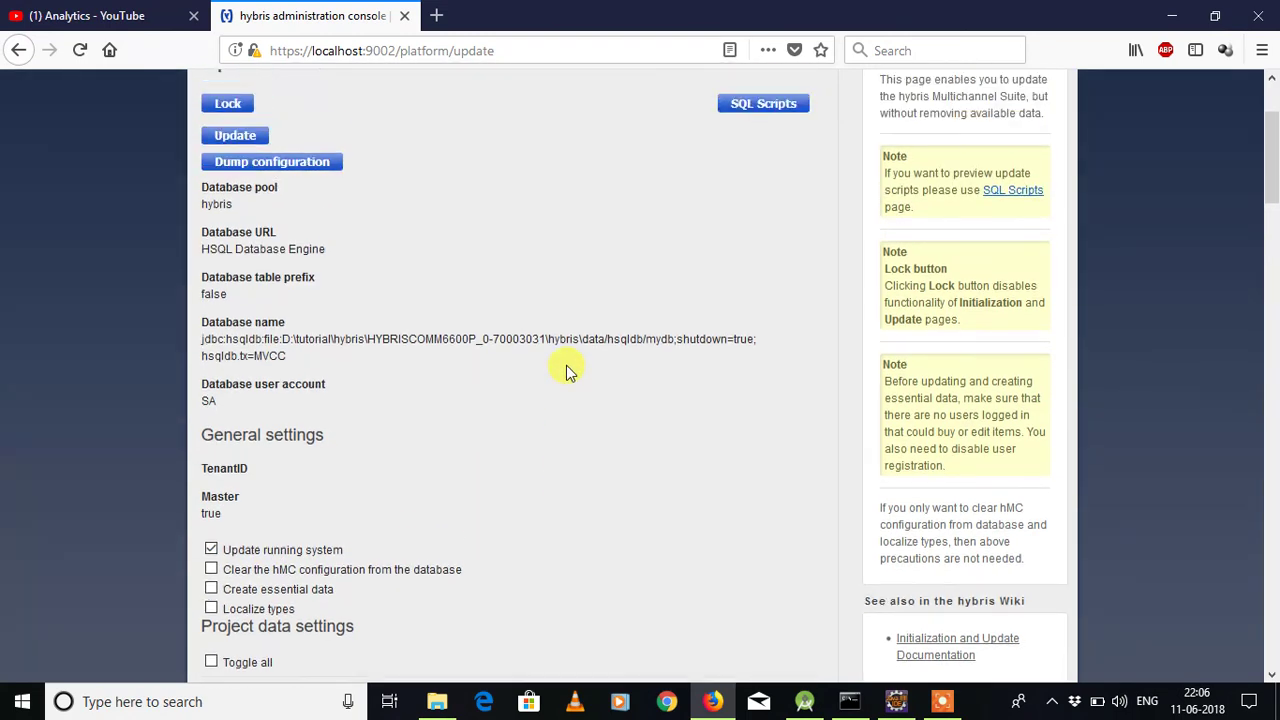